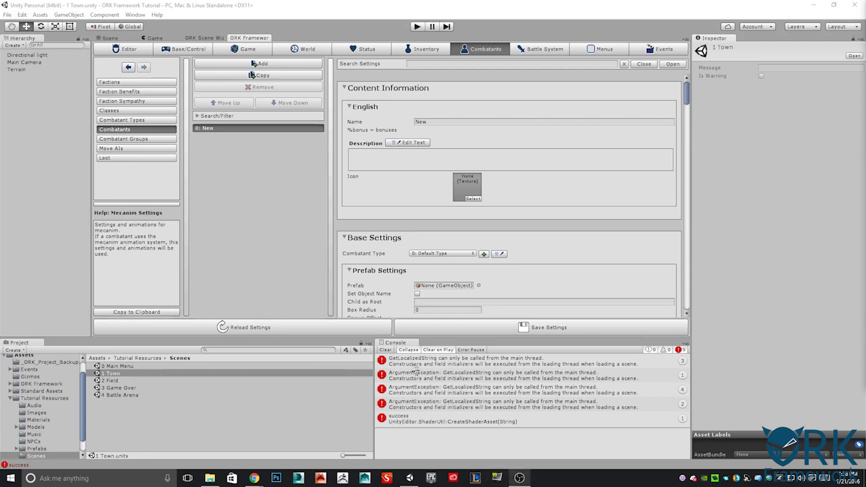
Clear the Console's error messages, then open and close the Window menu without choosing anything
click(391, 350)
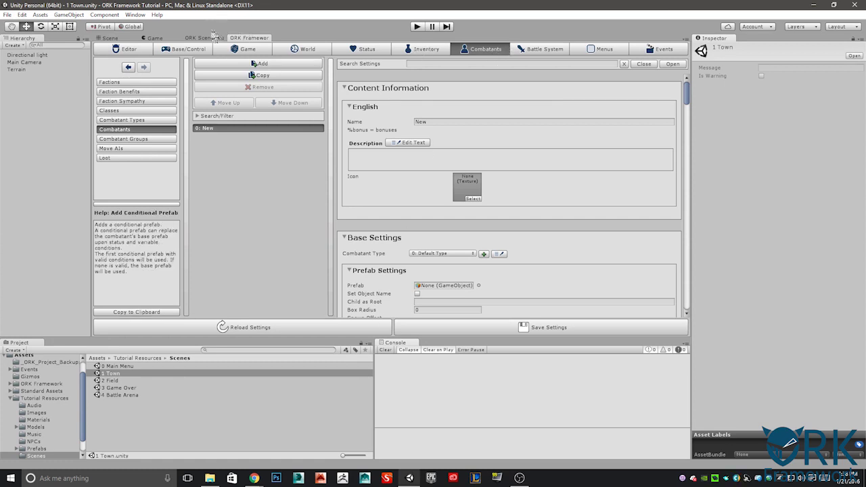
click(135, 15)
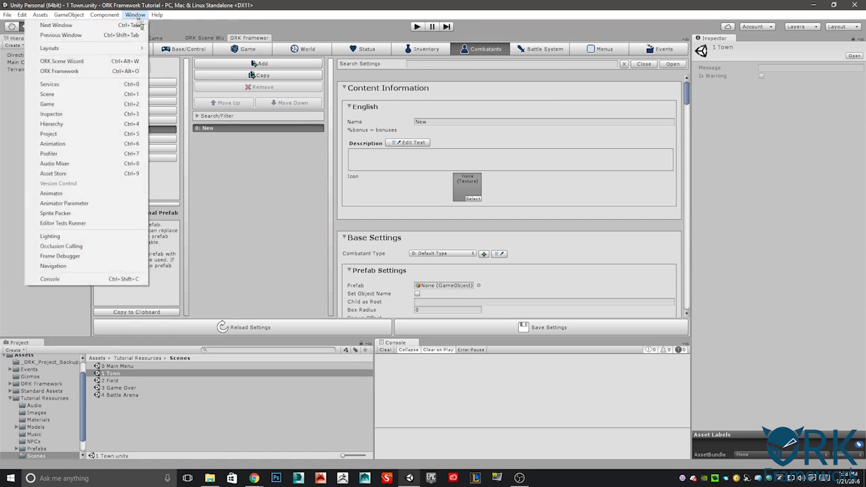
click(291, 33)
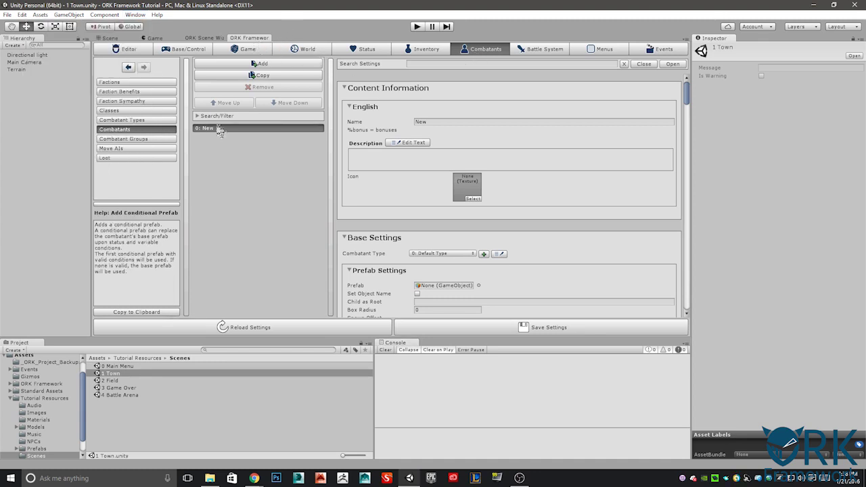
Name the combatant 'Brown Pants' and browse Prefabs > Combatants to the Brown Pants prefab
click(439, 122)
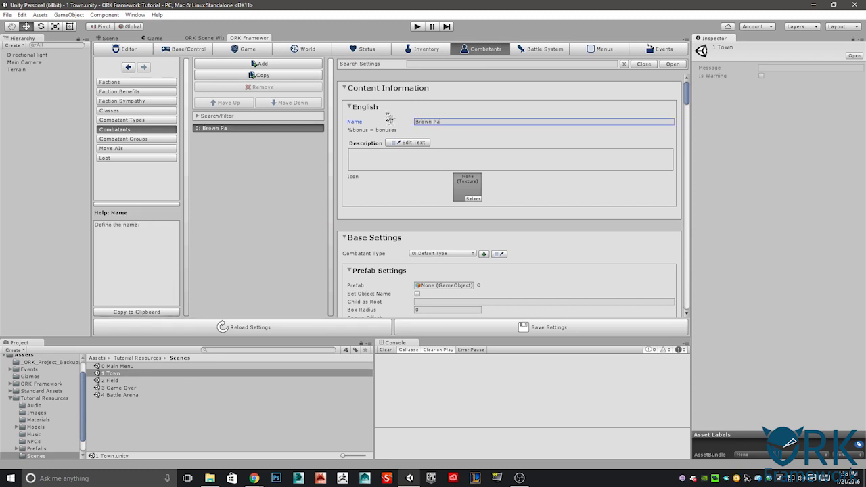
key(BackSpace)
scroll(408, 167, down, 4)
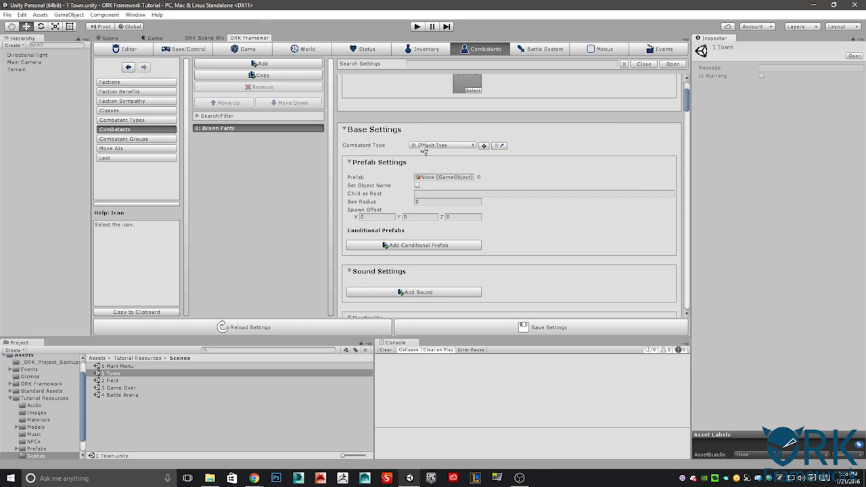
click(36, 449)
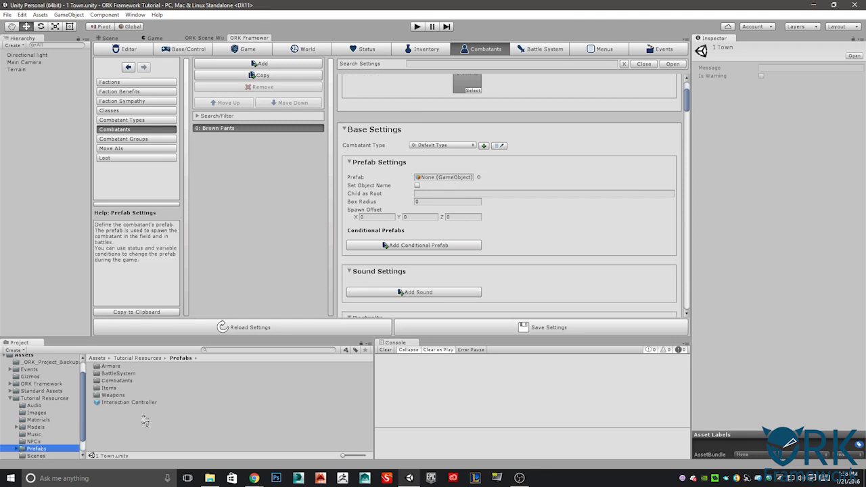
click(118, 374)
double_click(117, 380)
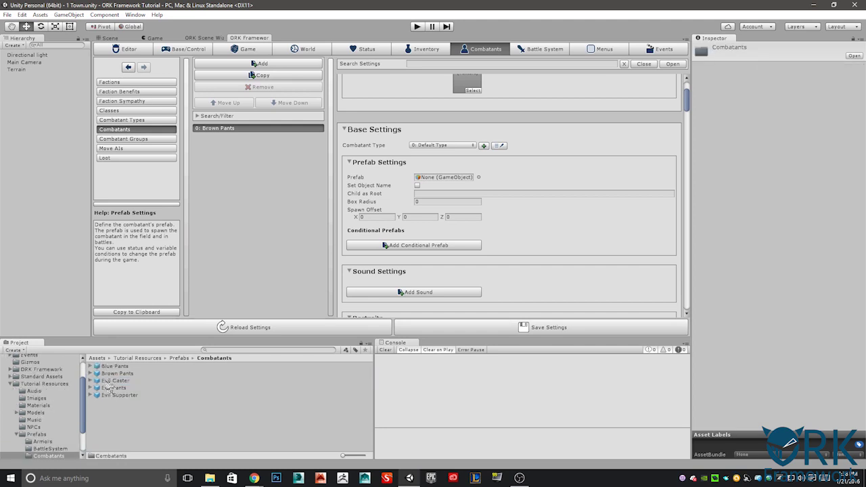
click(116, 380)
click(111, 366)
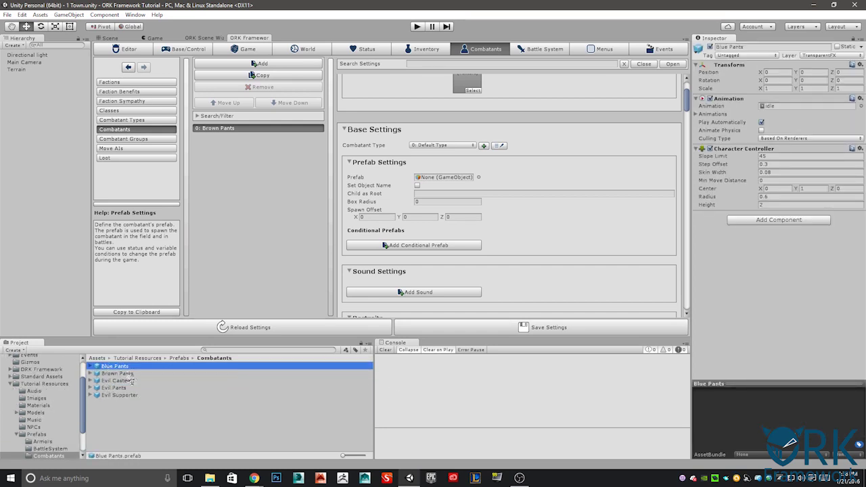
click(132, 373)
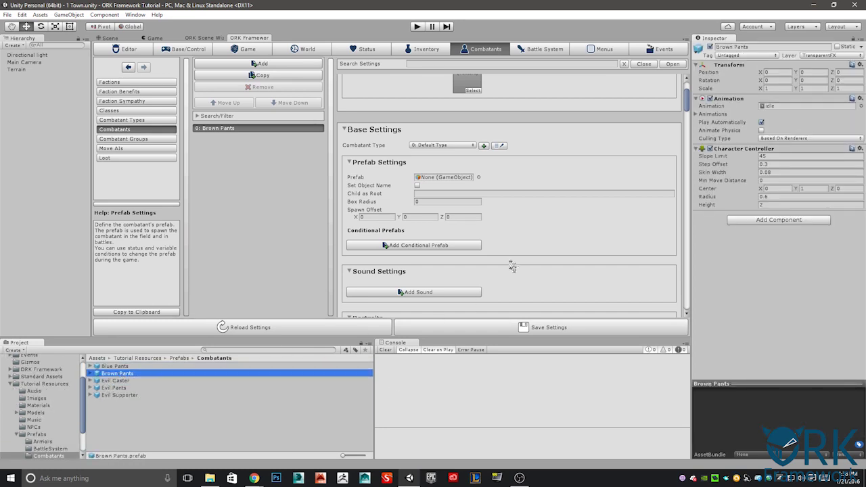
Assign the Brown Pants prefab as the combatant's Prefab by searching 'brown' in the picker
click(479, 177)
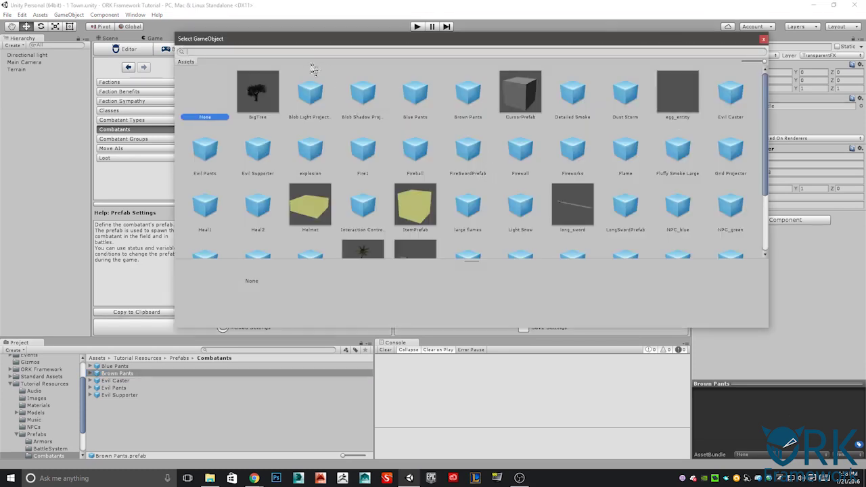
text(brown)
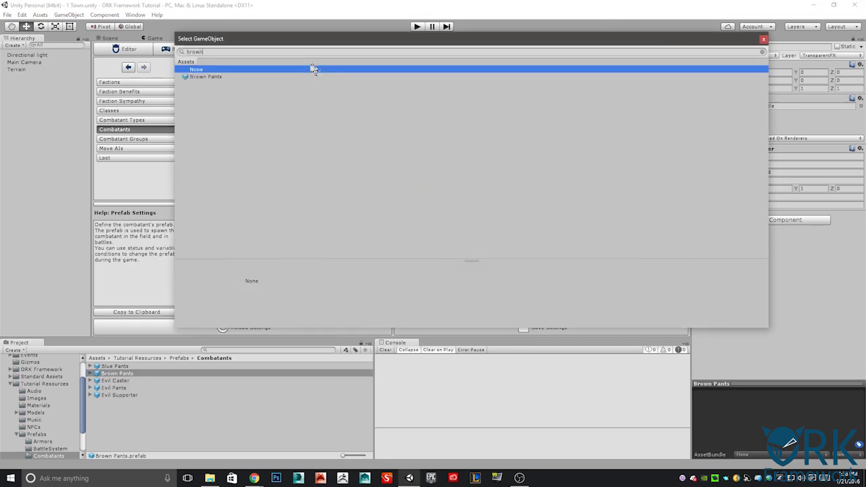
click(220, 77)
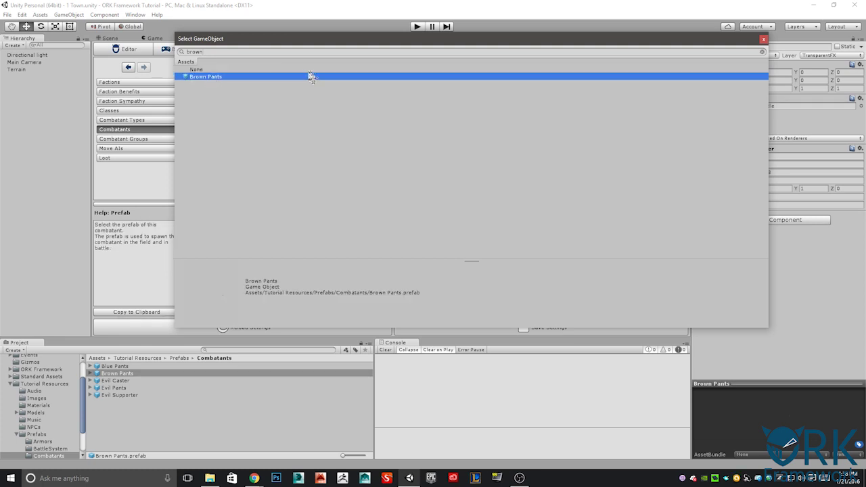
double_click(212, 77)
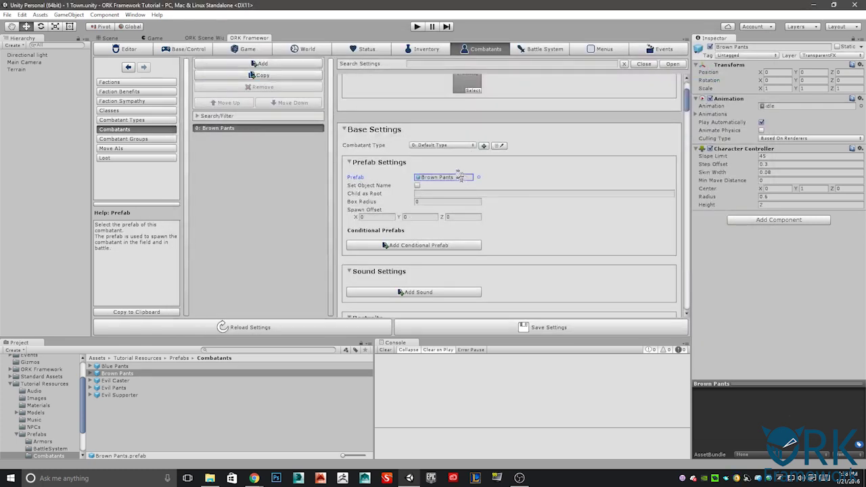
scroll(448, 170, up, 5)
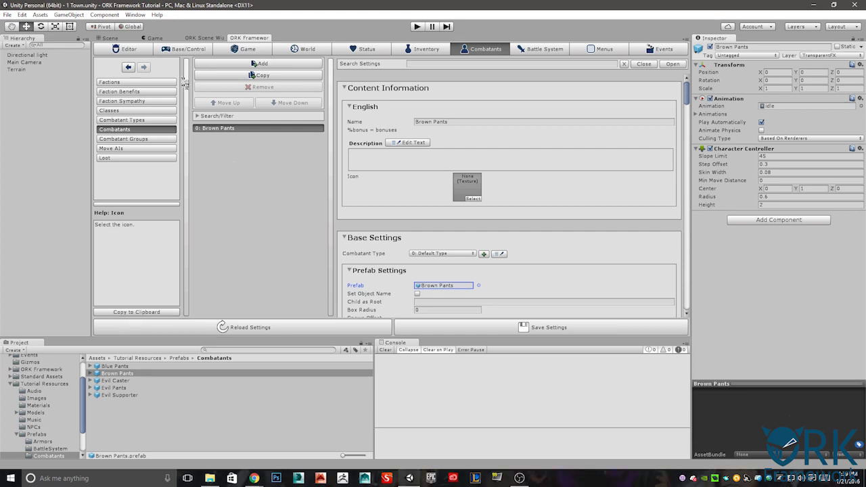
click(110, 38)
Create Spawn Point 0 via the ORK Scene Wizard and drag it onto the dirt path
click(23, 94)
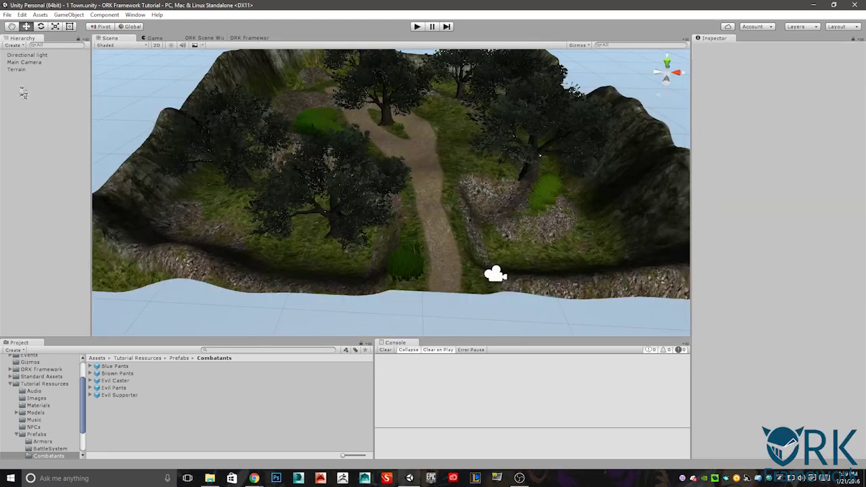
click(204, 38)
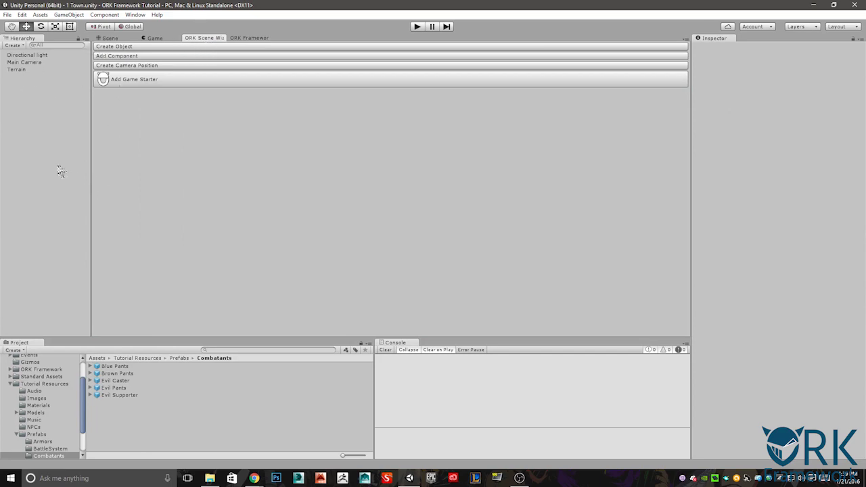
click(112, 39)
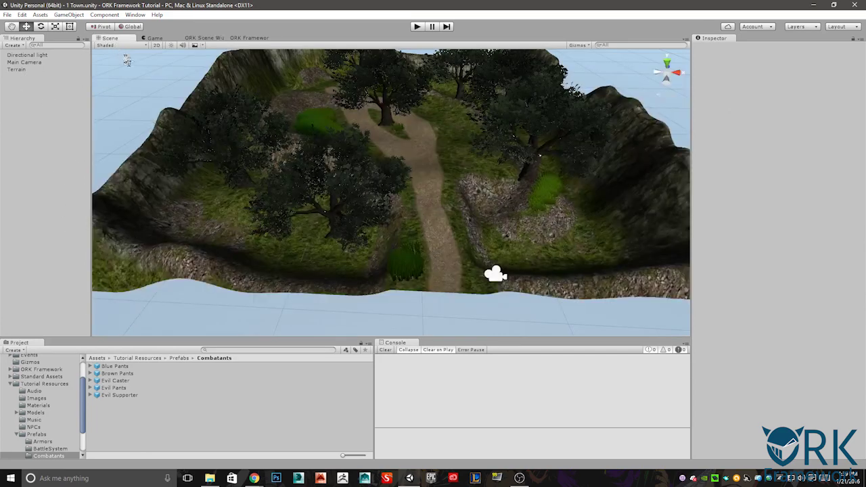
click(204, 37)
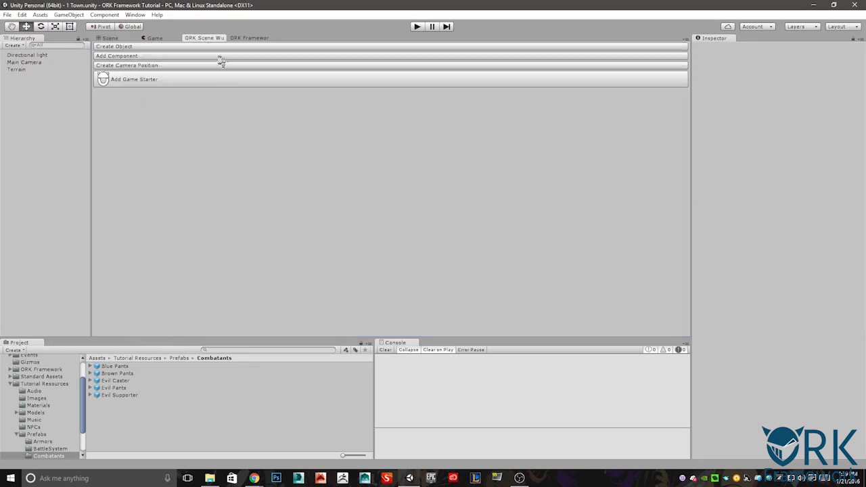
click(135, 48)
click(136, 86)
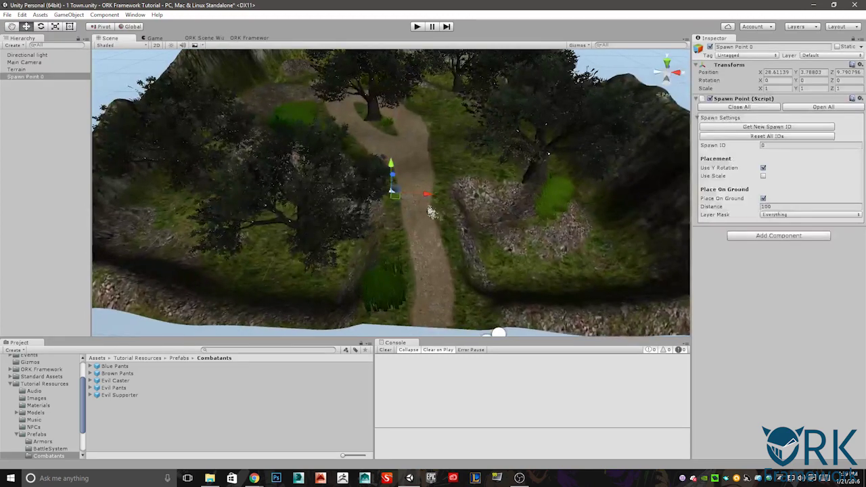
drag(394, 194, 487, 173)
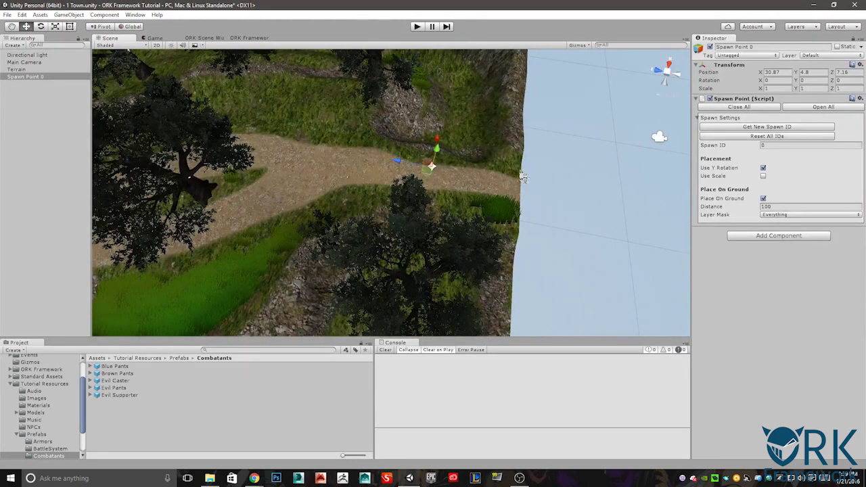
Orbit around the spawn point and confirm its Spawn ID is 0
alt+drag(518, 205, 212, 223)
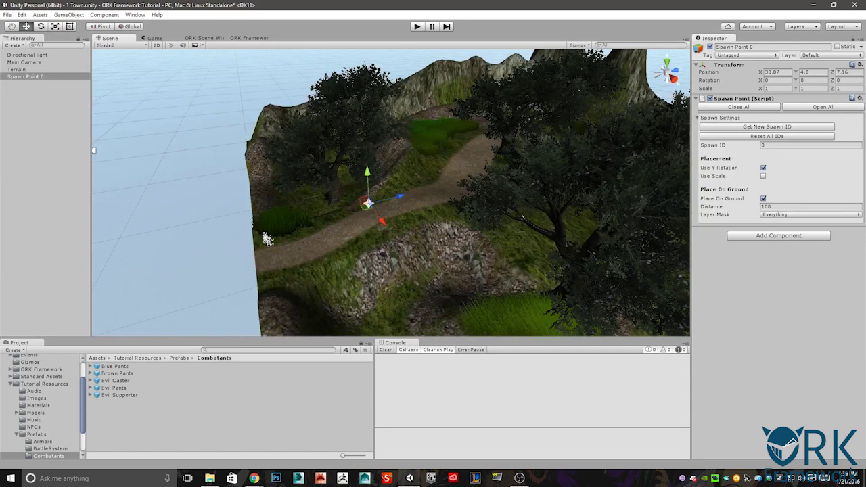
alt+drag(262, 292, 169, 169)
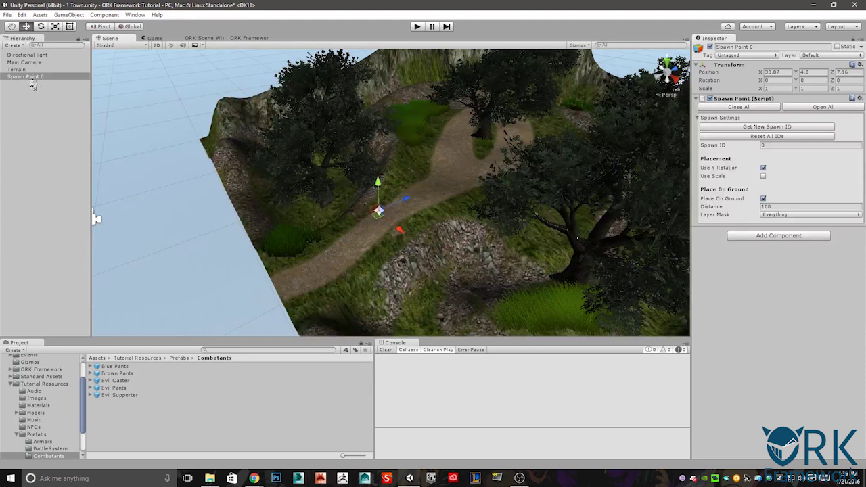
click(769, 145)
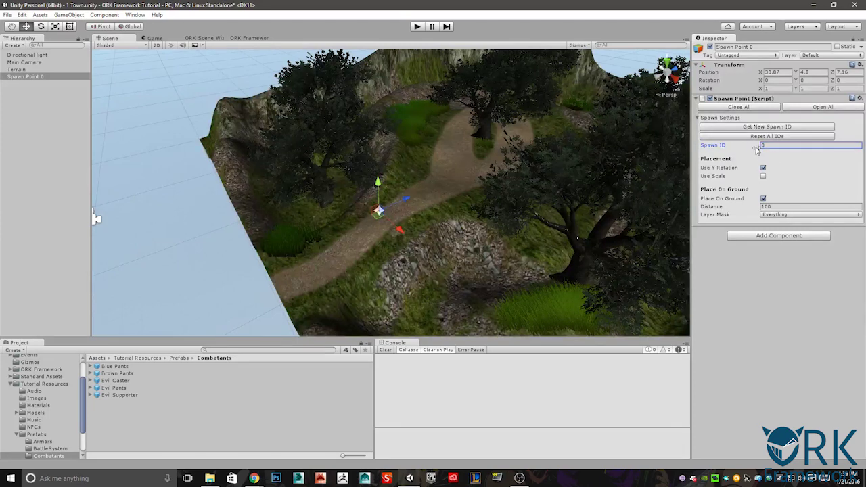
Save the ORK Framework settings, confirming the data changes and choosing Save All
click(240, 38)
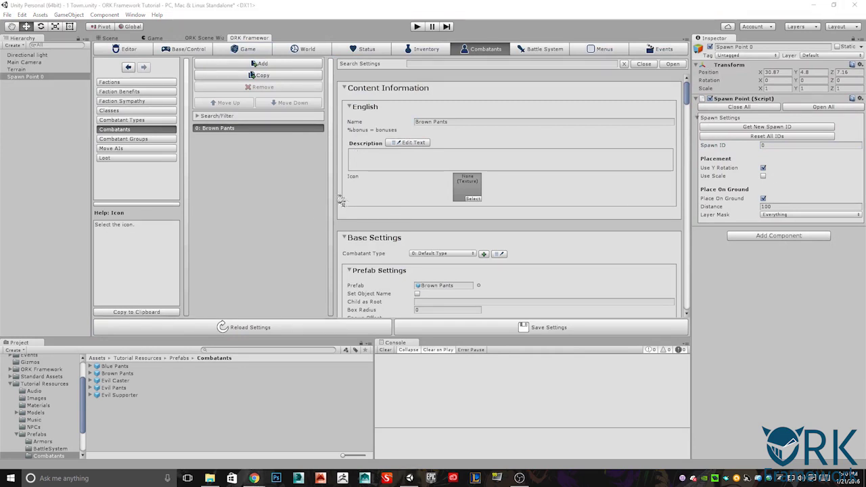
click(646, 49)
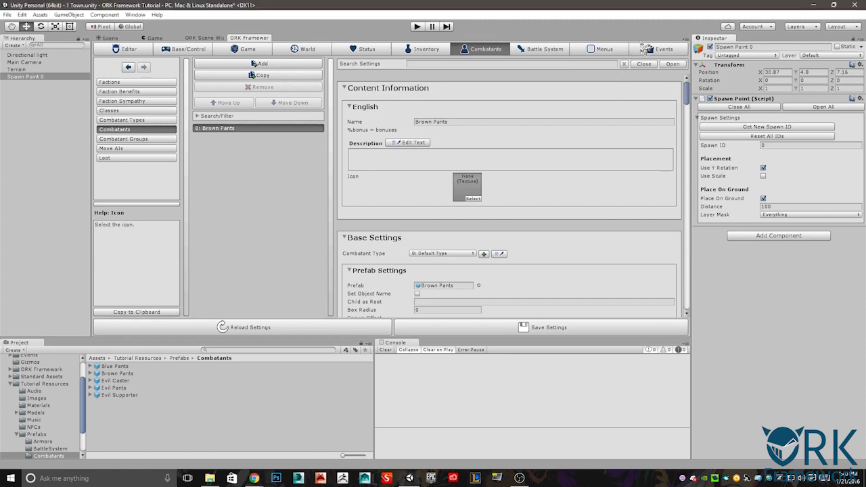
click(451, 258)
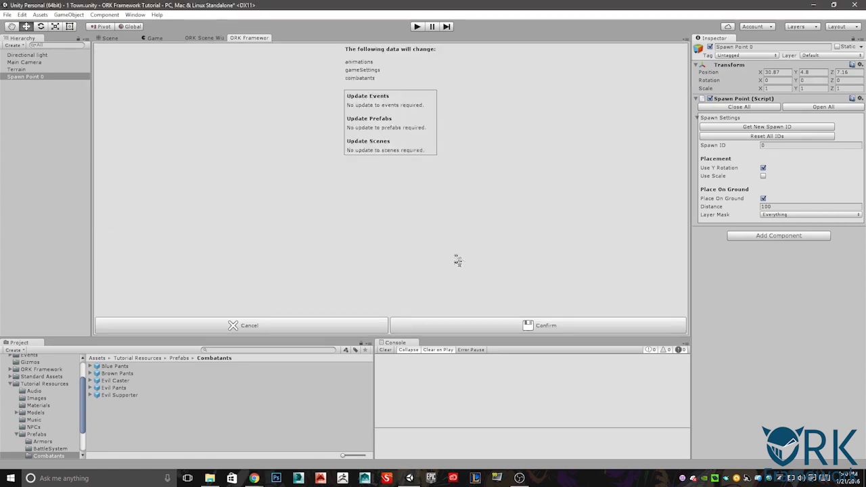
click(512, 330)
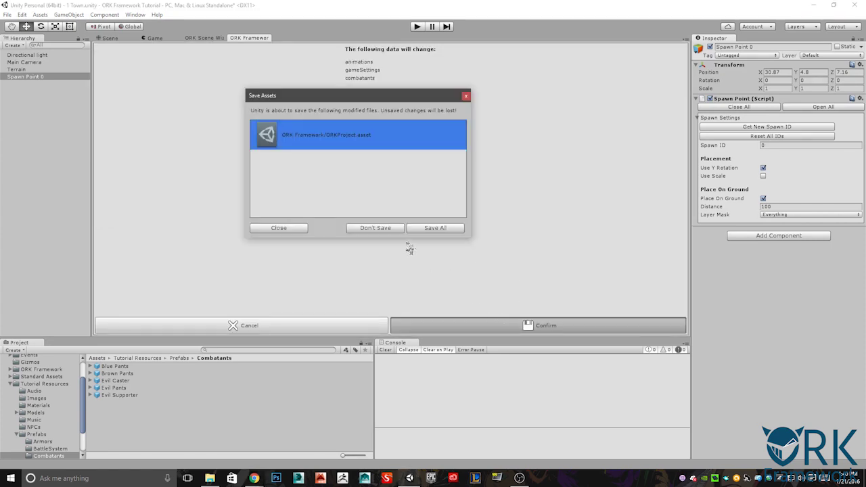
click(433, 229)
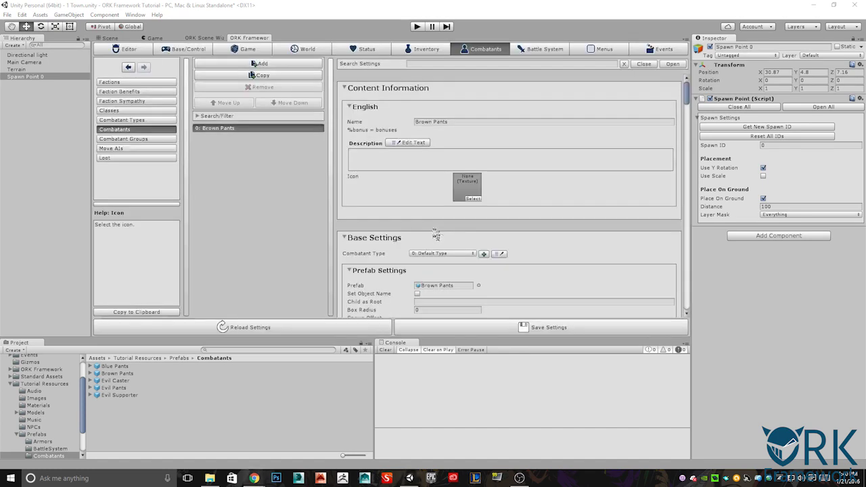
Open the Events section and reposition the Event Settings start node of the blank event
click(666, 52)
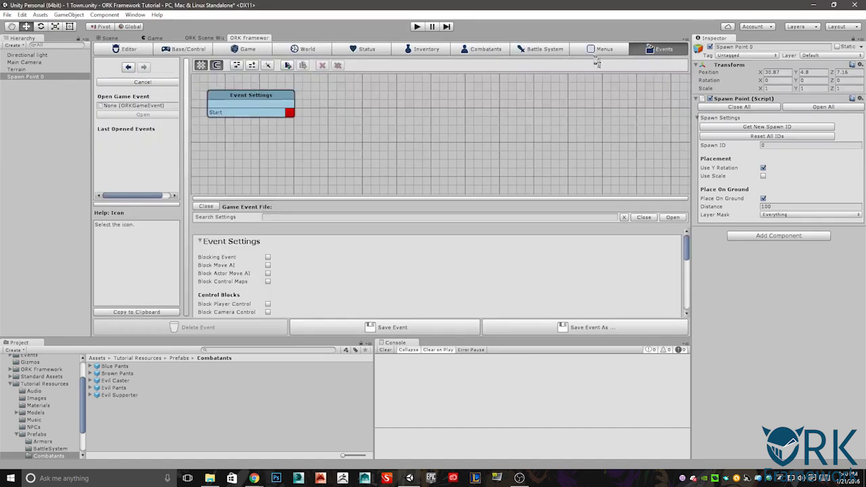
click(260, 88)
drag(260, 87, 255, 90)
click(331, 134)
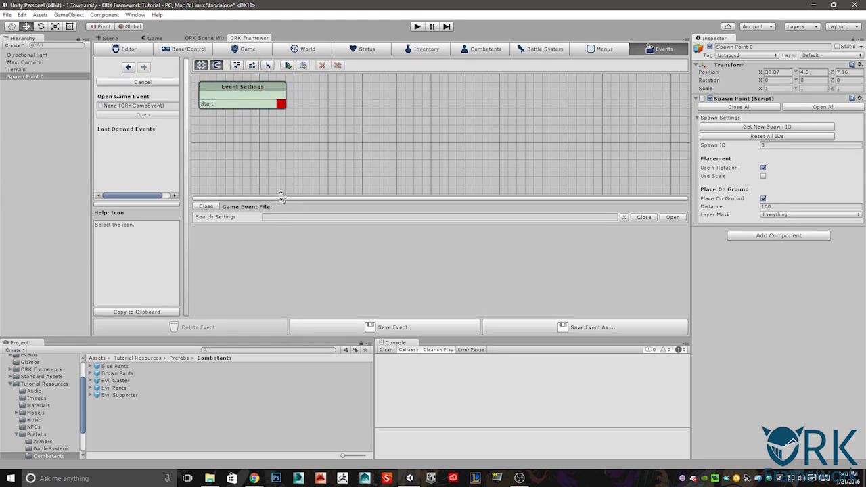
click(260, 100)
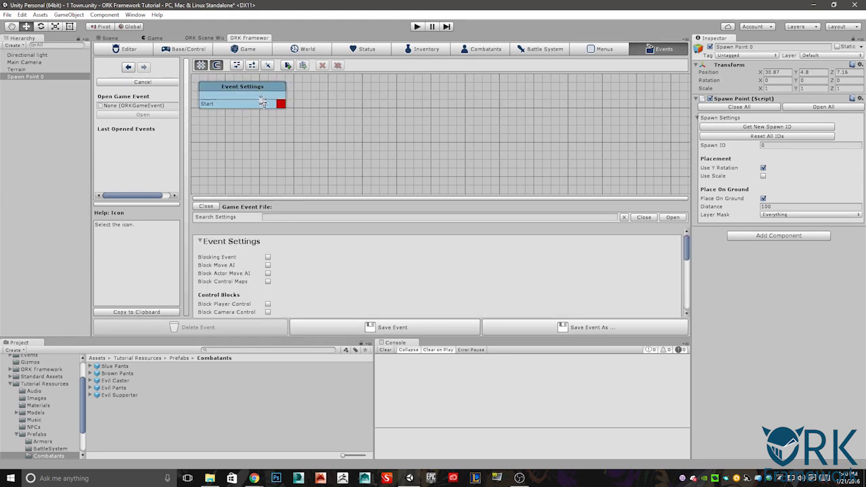
click(617, 50)
click(651, 50)
drag(247, 101, 259, 103)
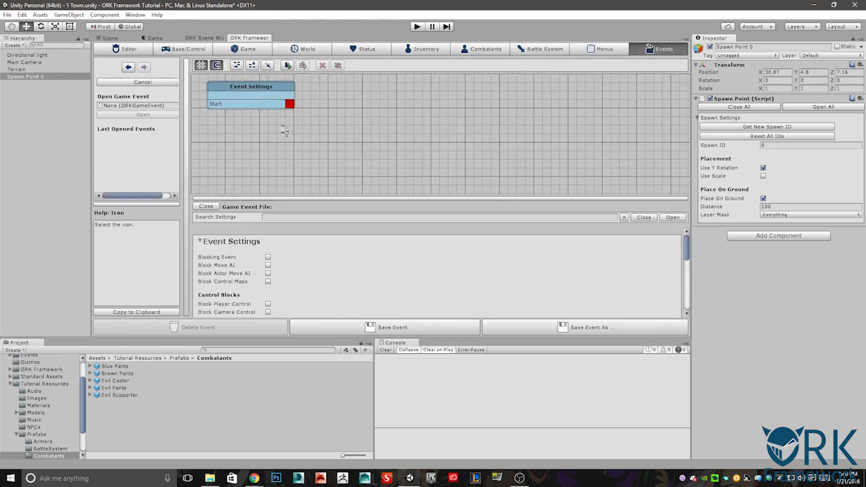
scroll(299, 298, down, 10)
scroll(266, 274, up, 15)
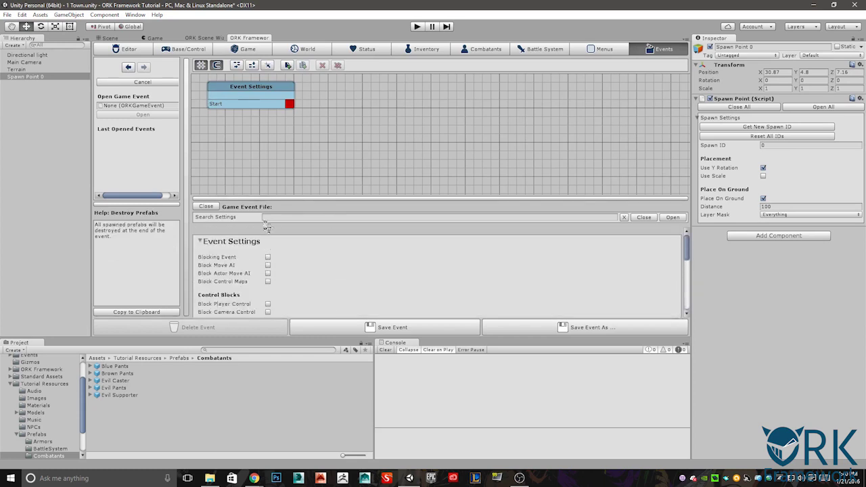
Link a Join Active Group step after Start with combatant 0: Brown Pants
right_click(290, 104)
mouse_move(310, 111)
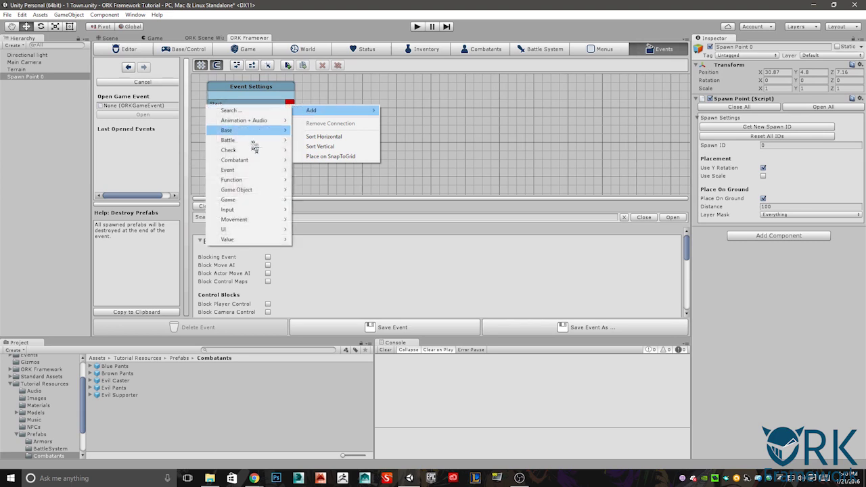
mouse_move(238, 202)
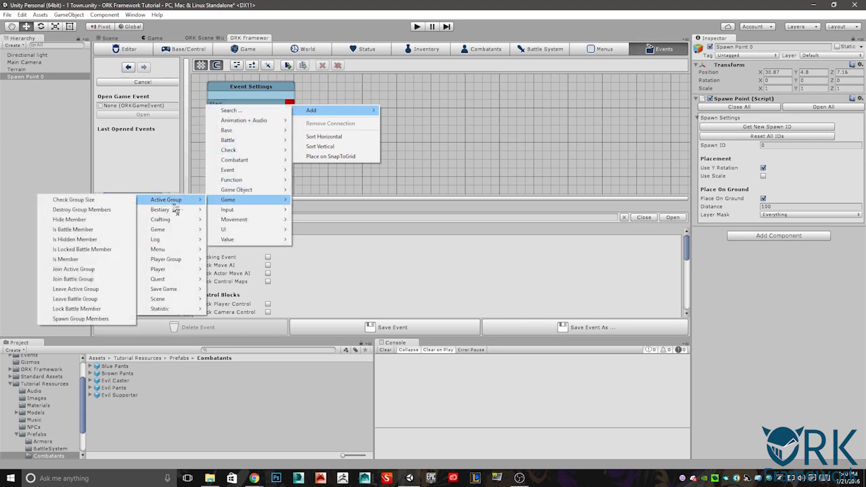
mouse_move(170, 280)
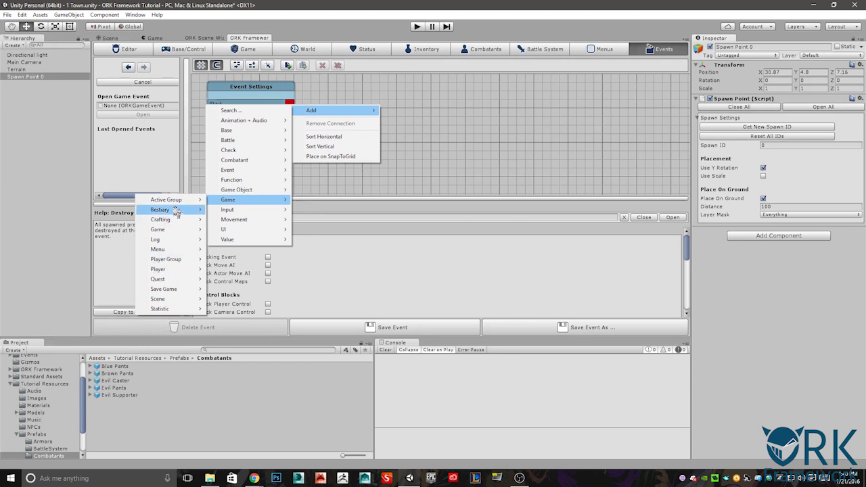
mouse_move(172, 201)
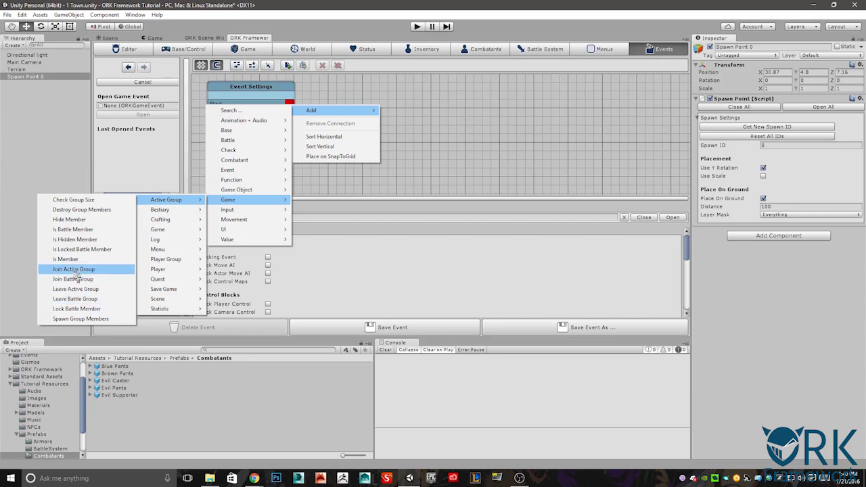
click(75, 272)
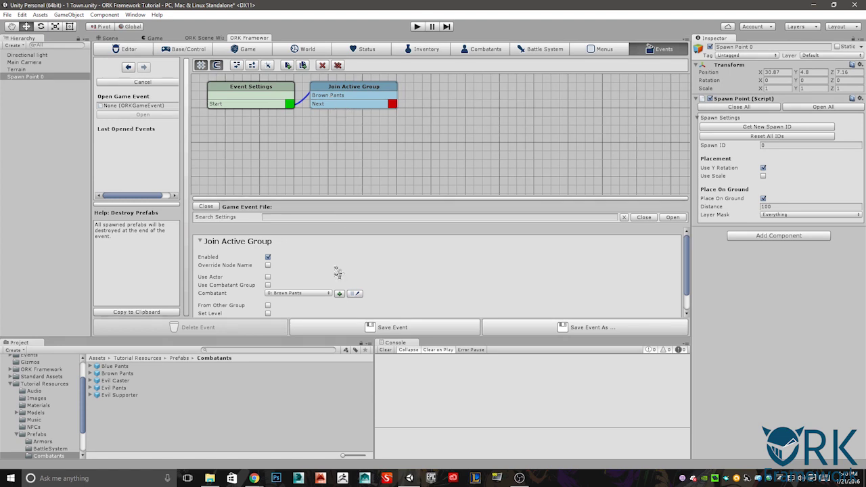
click(309, 294)
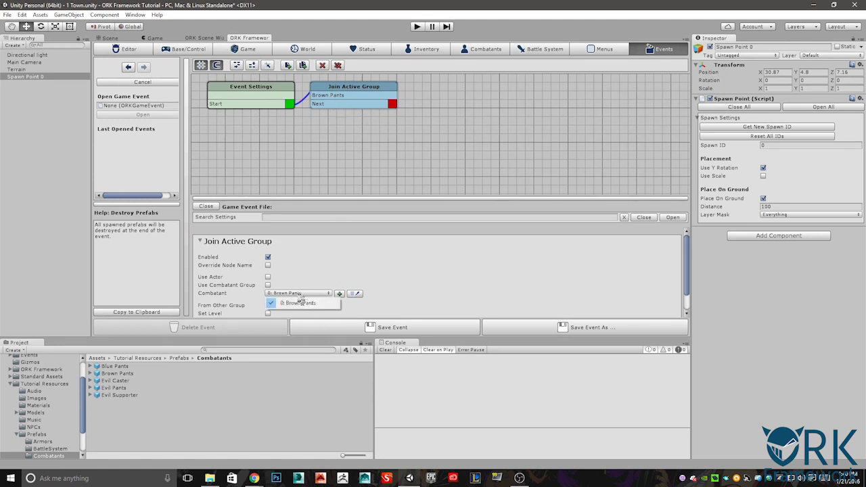
click(332, 240)
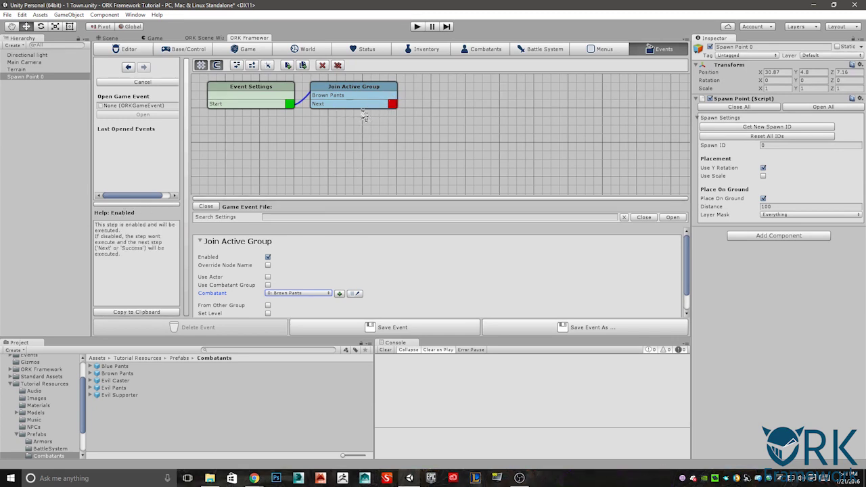
scroll(295, 295, down, 1)
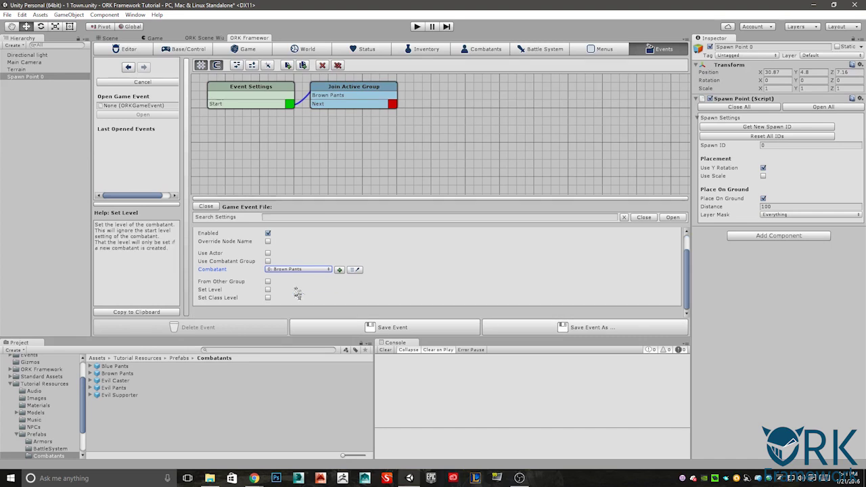
scroll(316, 277, up, 1)
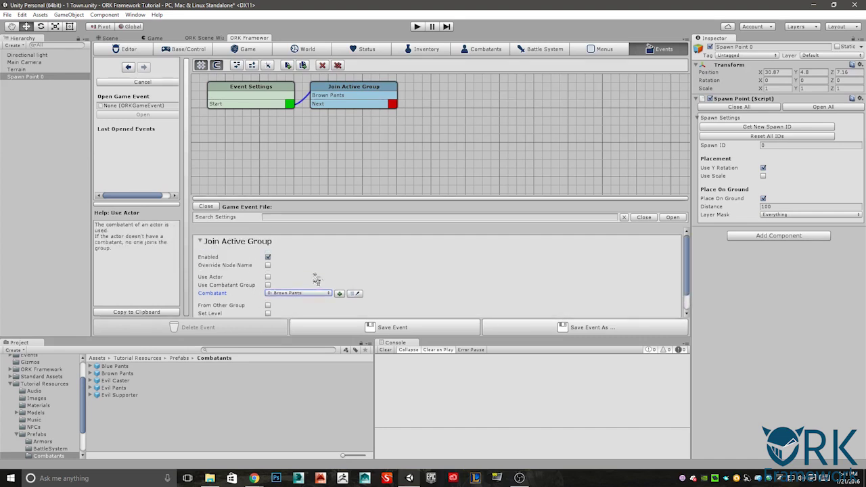
Add a Spawn Player step after Join Active Group, spawning at Spawn Point ID 0
right_click(393, 108)
mouse_move(412, 110)
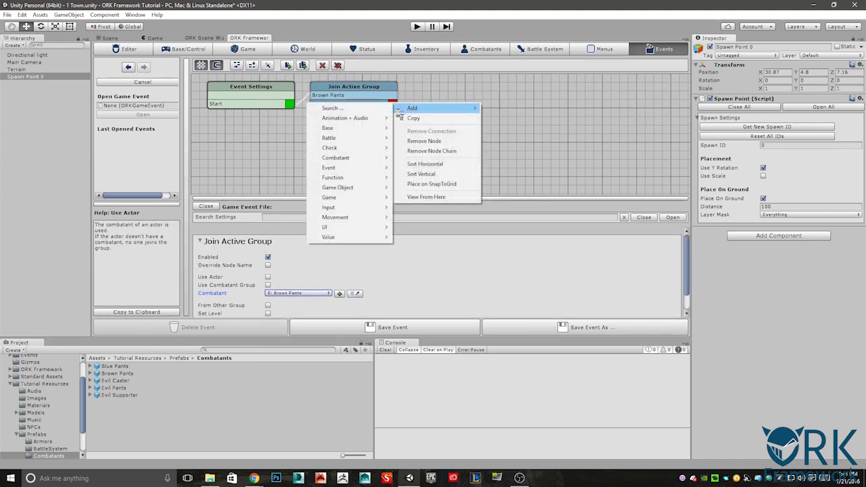
mouse_move(334, 198)
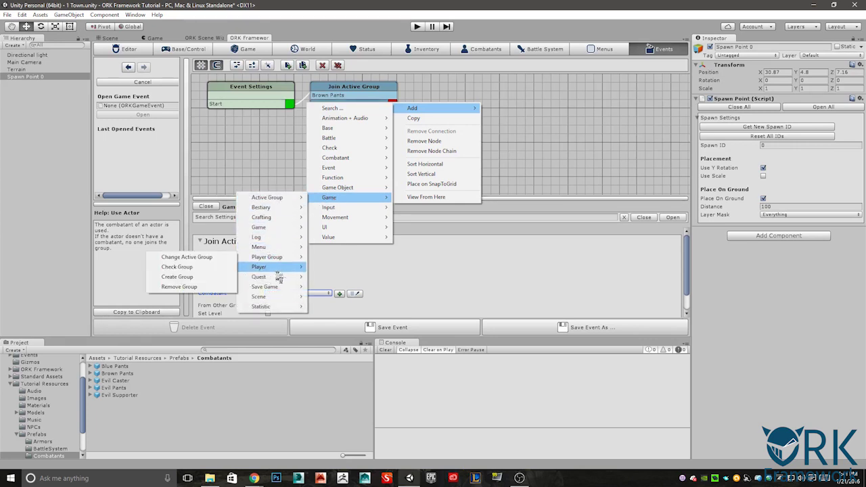
mouse_move(274, 268)
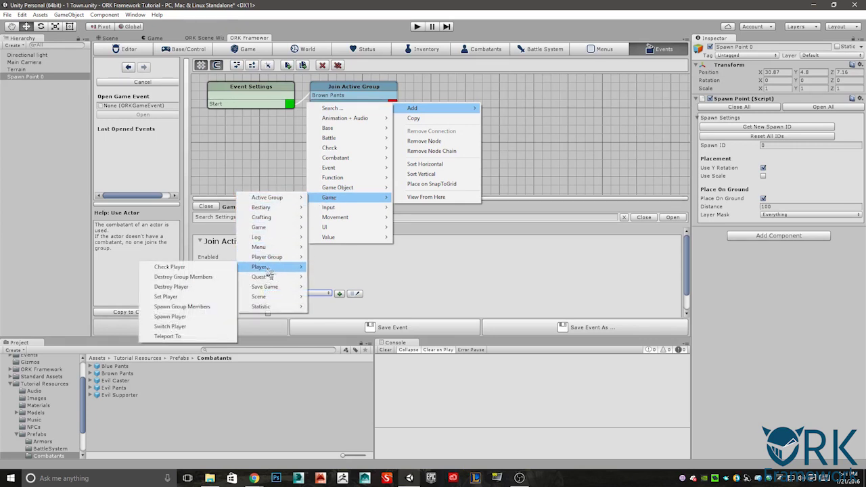
click(181, 317)
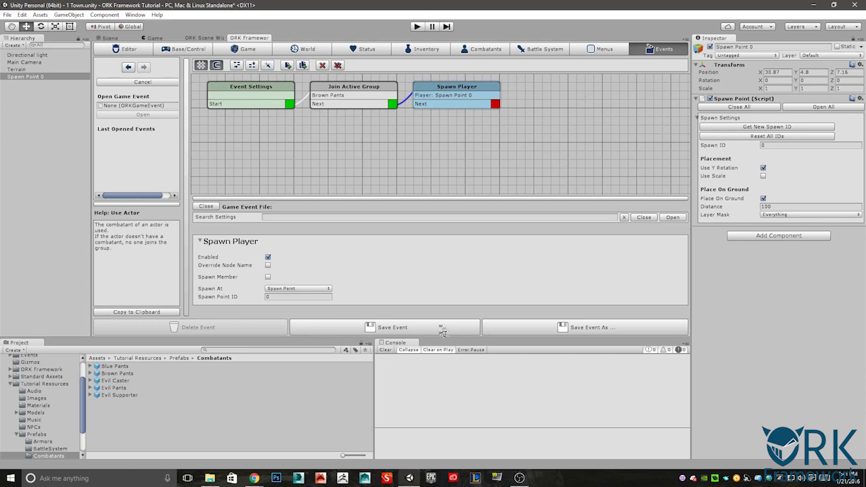
click(18, 434)
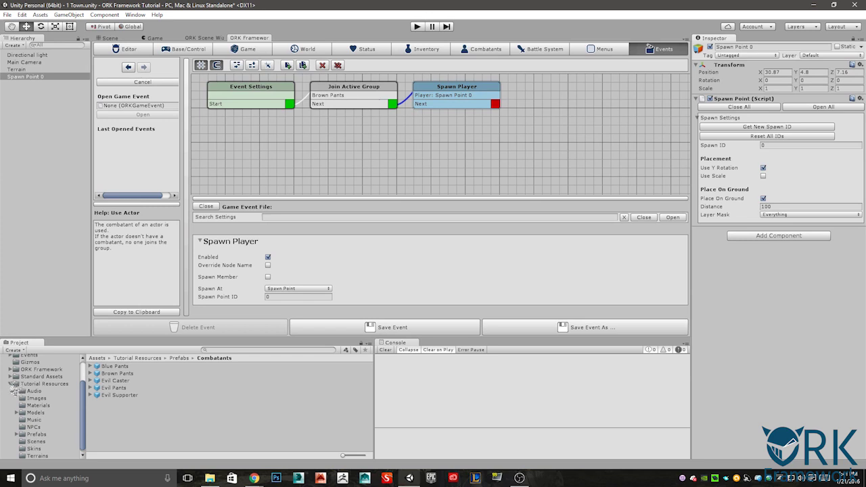
Collapse Tutorial Resources and browse the Events folder's Battle and Battle Start subfolders
click(11, 383)
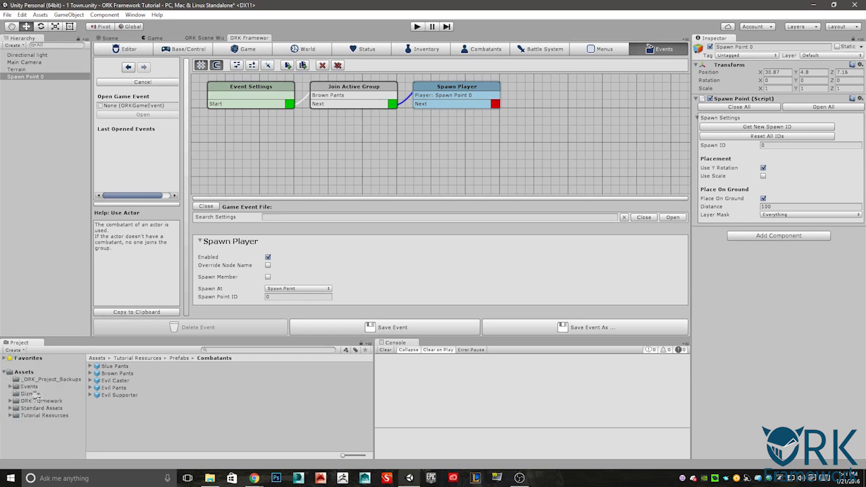
click(31, 388)
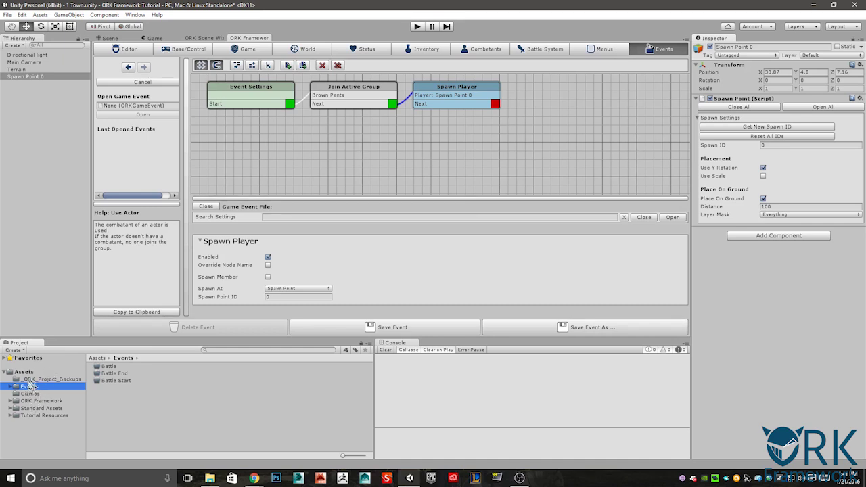
click(19, 350)
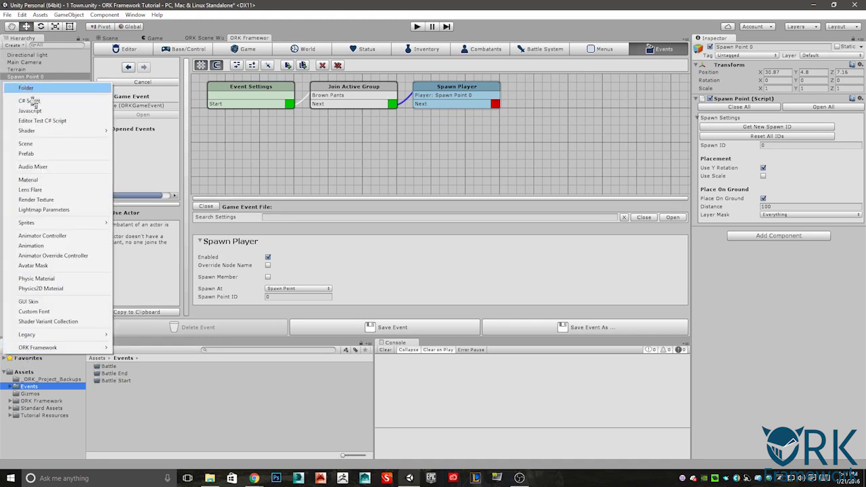
click(41, 408)
click(29, 386)
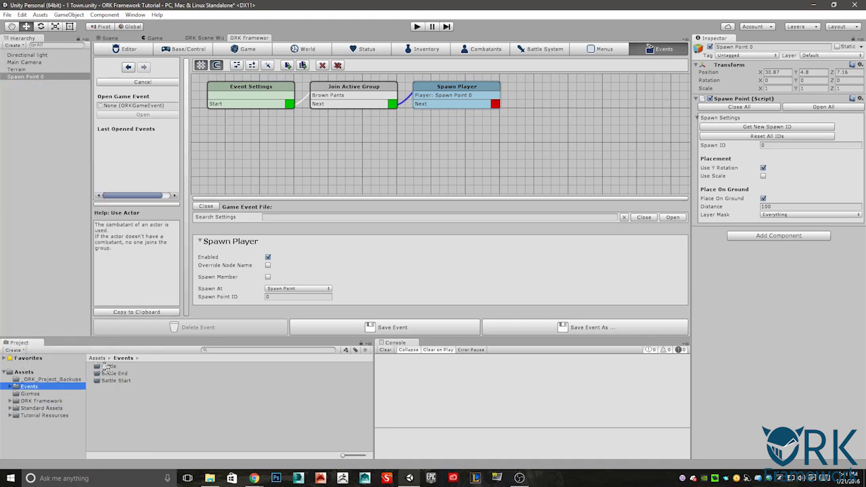
click(109, 369)
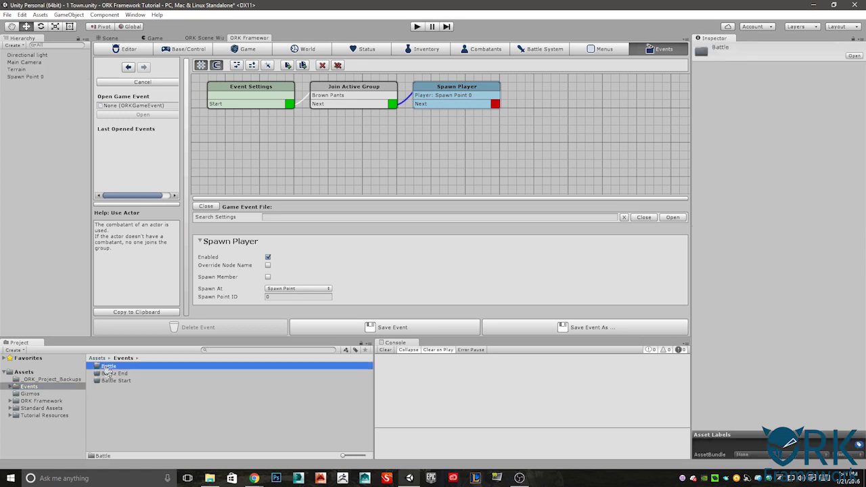
click(116, 380)
click(120, 396)
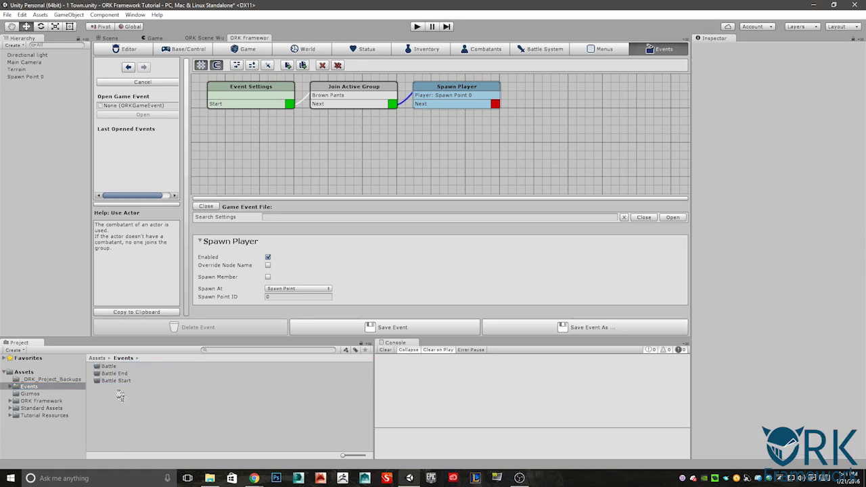
click(108, 367)
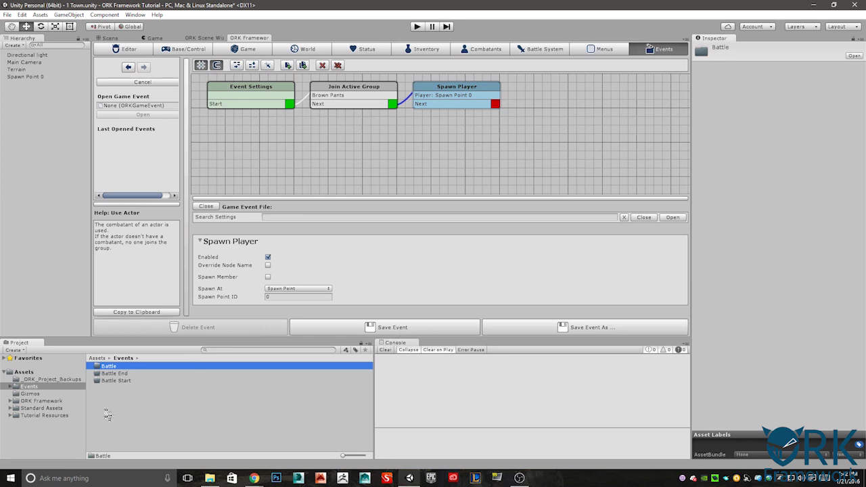
Save the event as 'Start Event' in Assets/Events and Save All modified assets
click(418, 333)
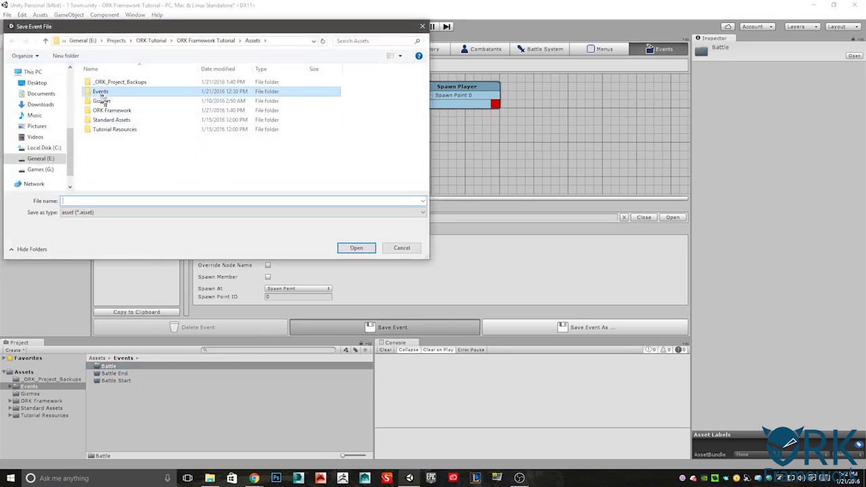
double_click(100, 92)
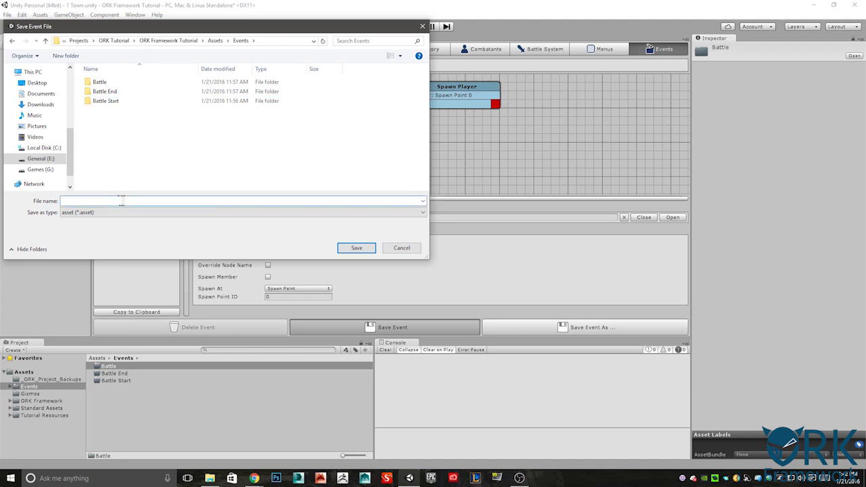
text(Start Event)
click(364, 249)
click(435, 228)
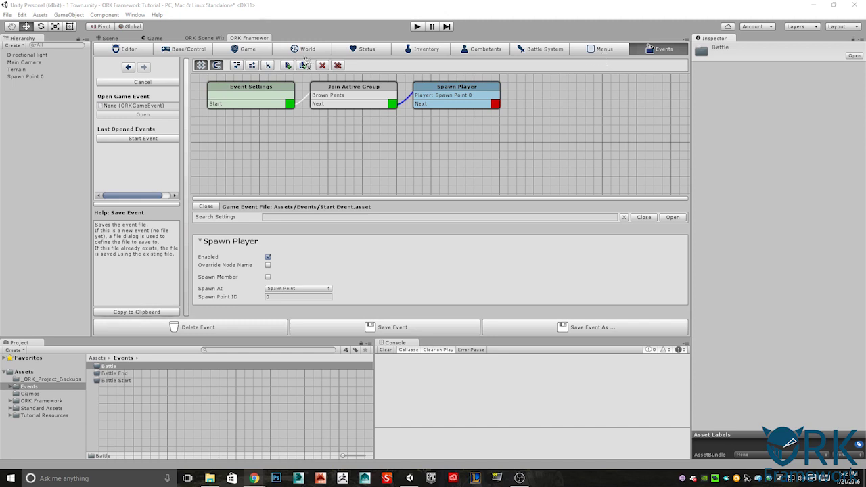
click(598, 52)
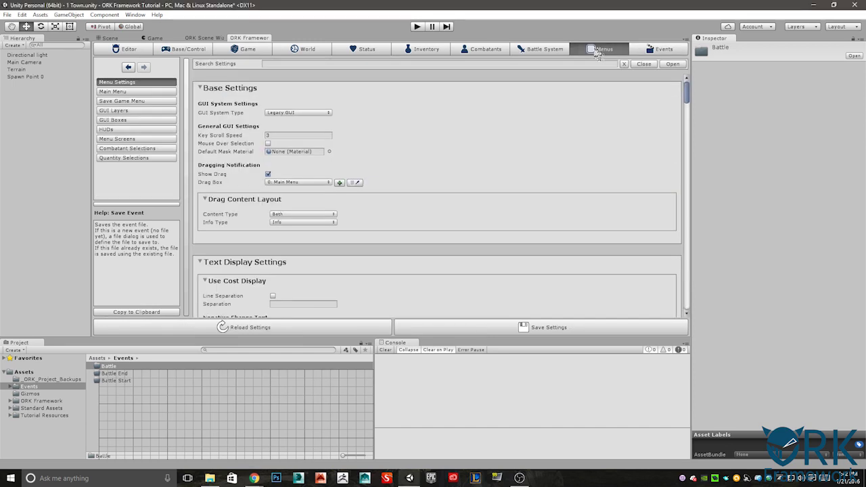
Set Start Event as the new-game start event in Menus > Main Menu
click(121, 92)
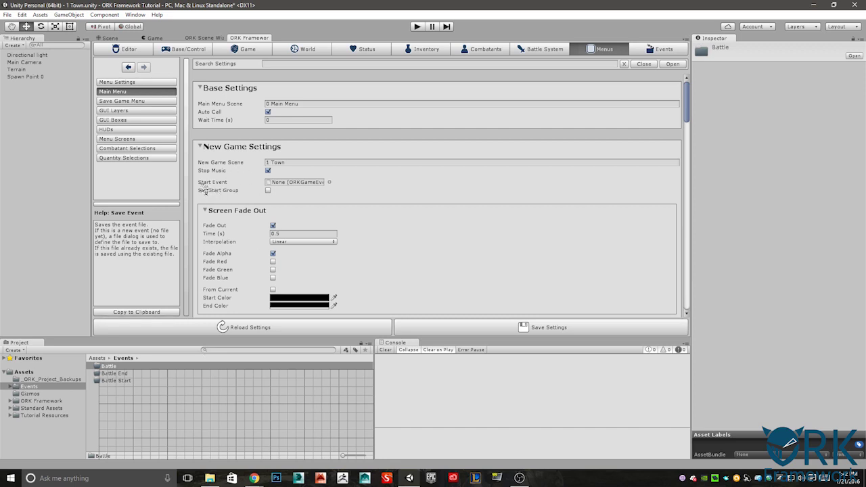
click(330, 183)
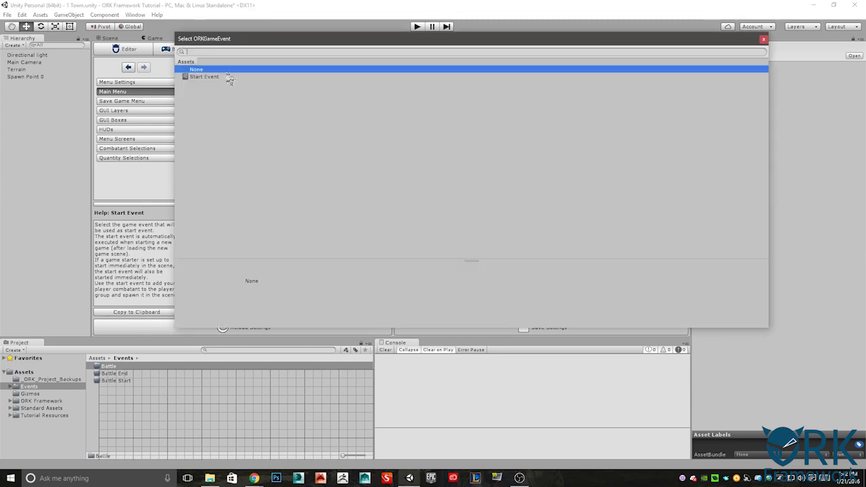
double_click(211, 78)
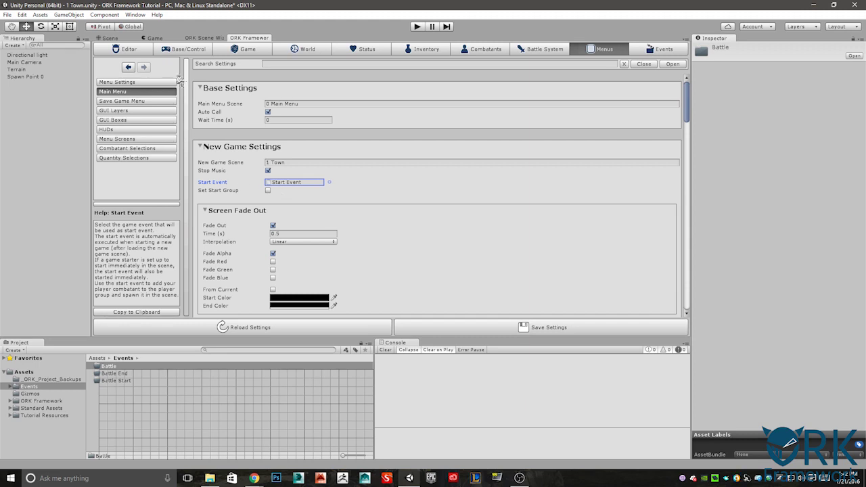
click(106, 38)
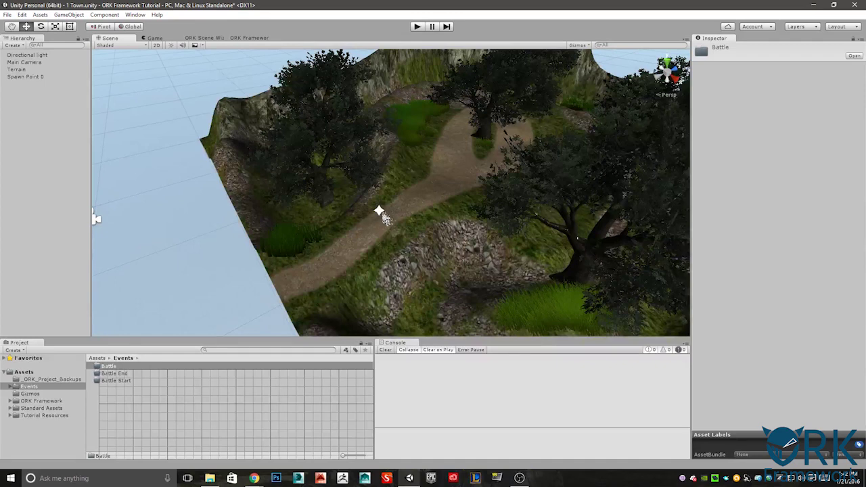
In Base/Control, add then remove an animation type, then view the Default animation setup
click(249, 38)
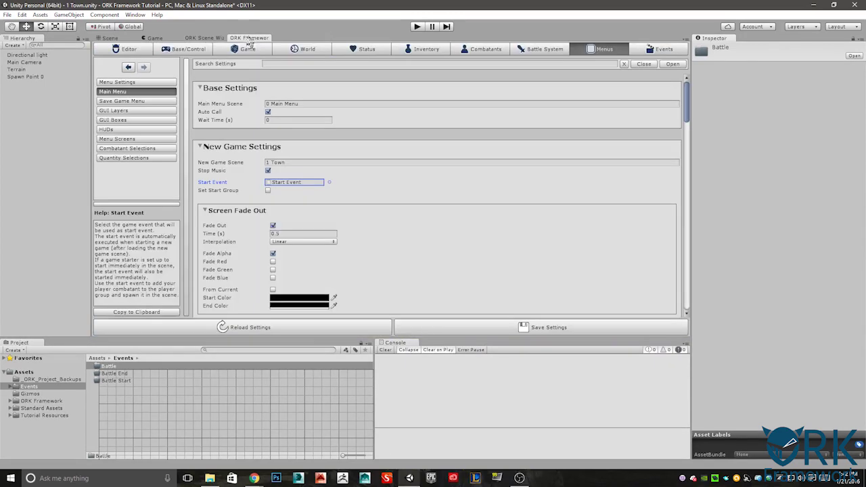
click(485, 49)
click(184, 49)
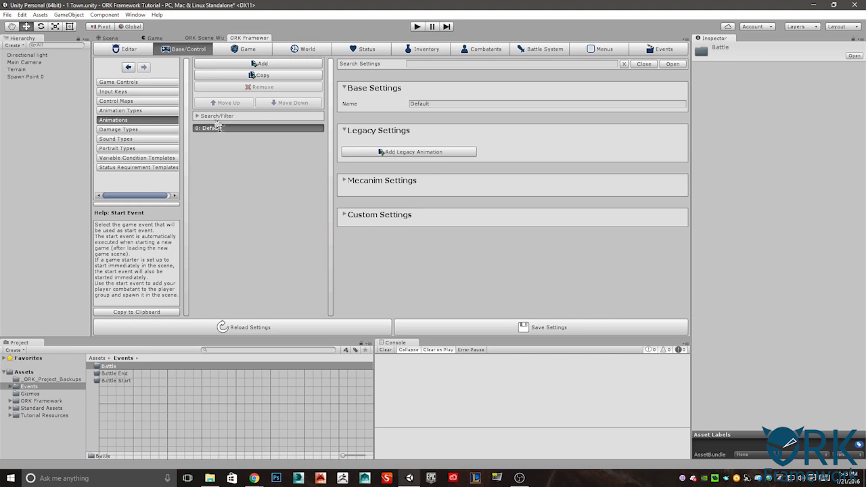
click(162, 112)
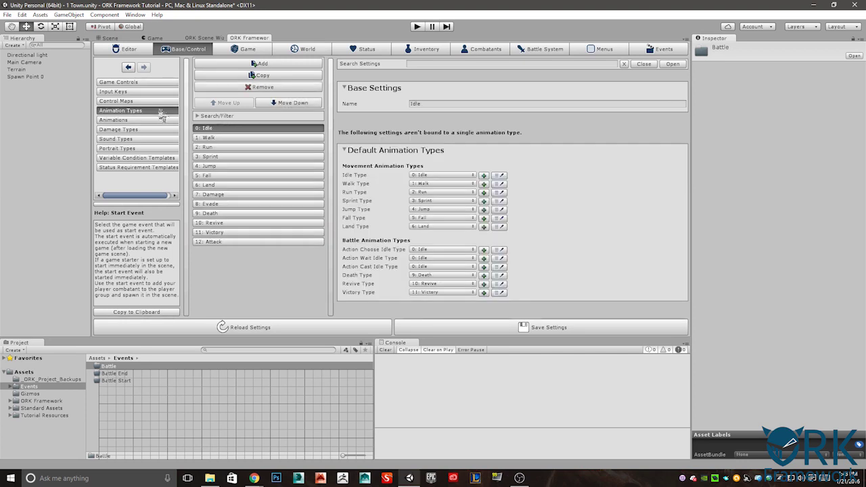
click(254, 64)
click(261, 87)
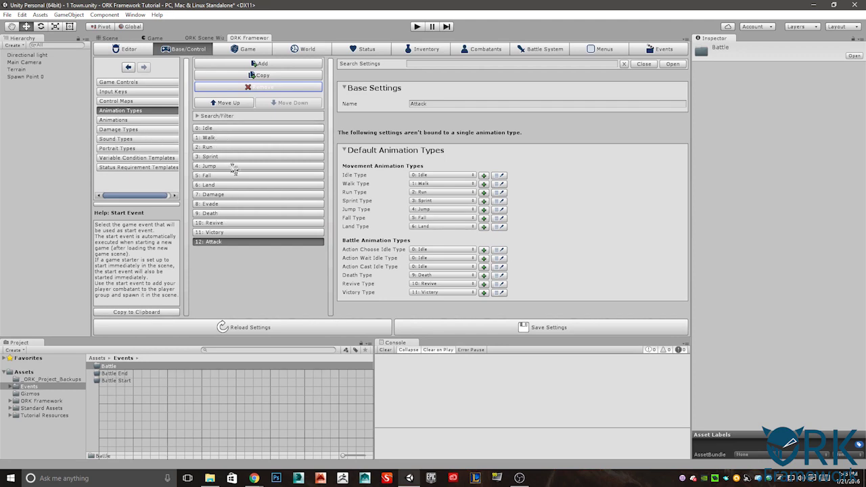
click(135, 120)
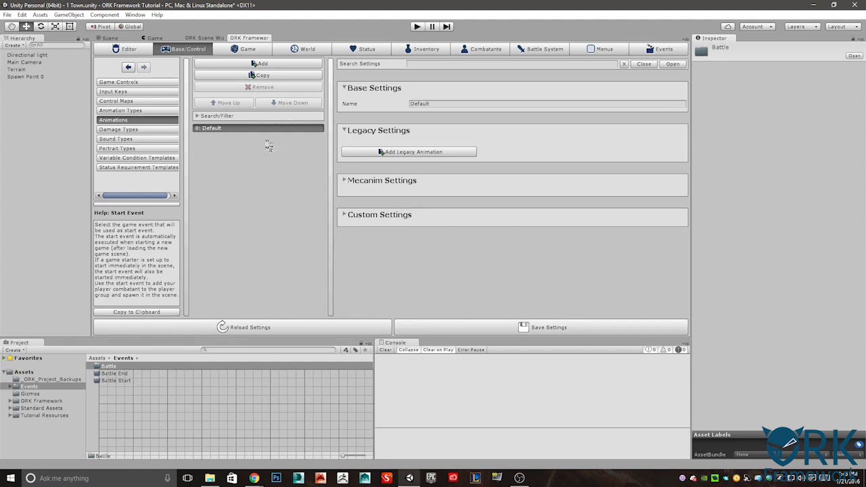
Add Legacy Animation 0 to the Default set with the Animation Name idle
click(196, 414)
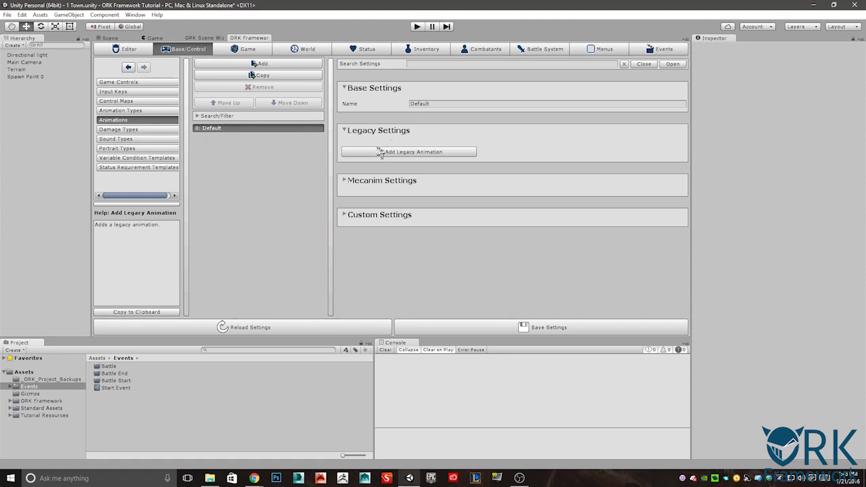
click(408, 152)
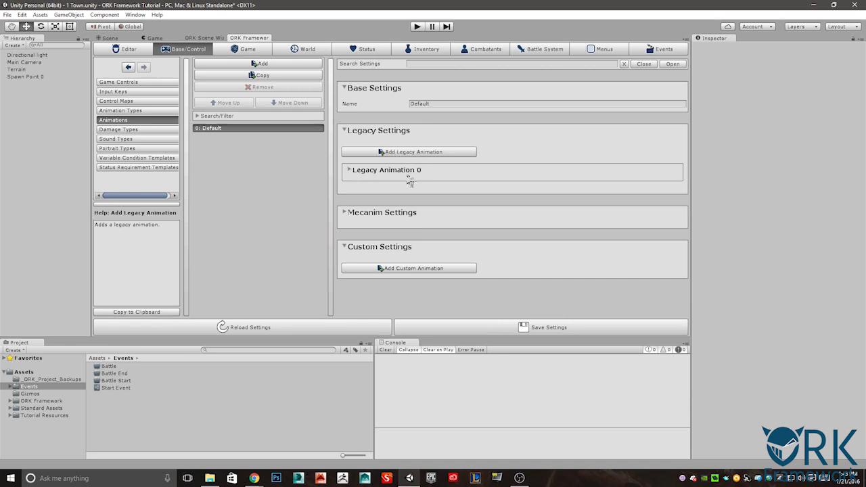
click(351, 170)
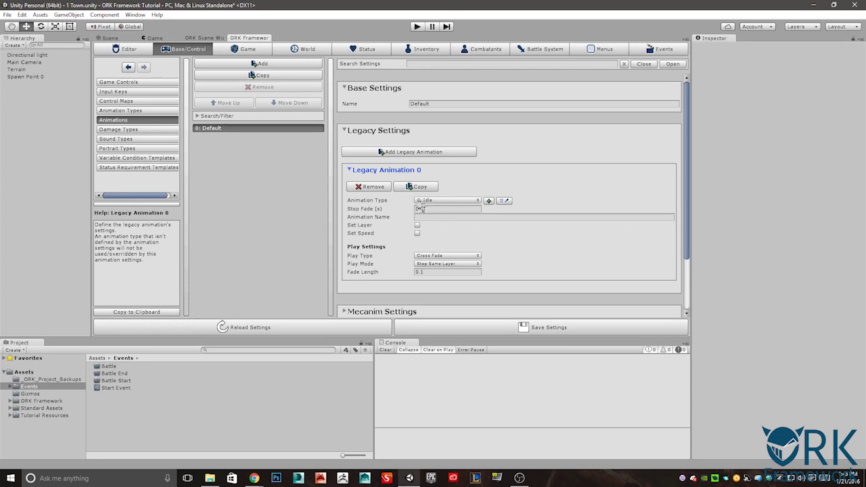
click(424, 217)
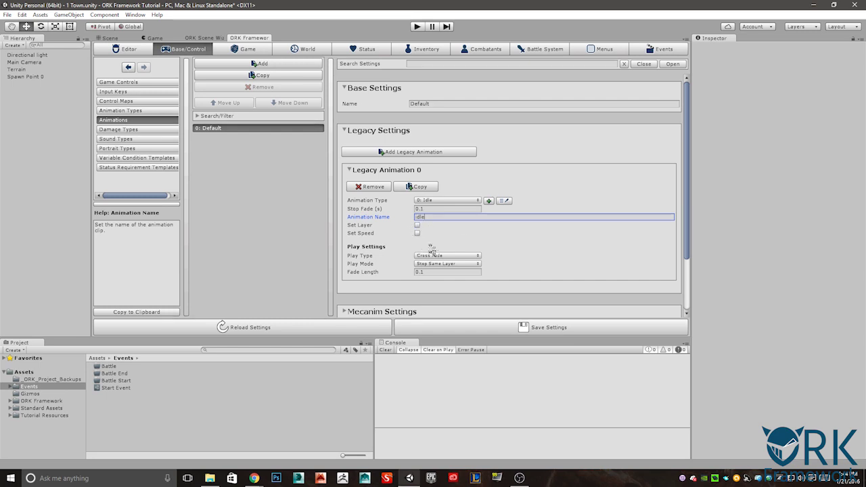
Open the Tutorial Resources > Models folder in the Project window
click(10, 421)
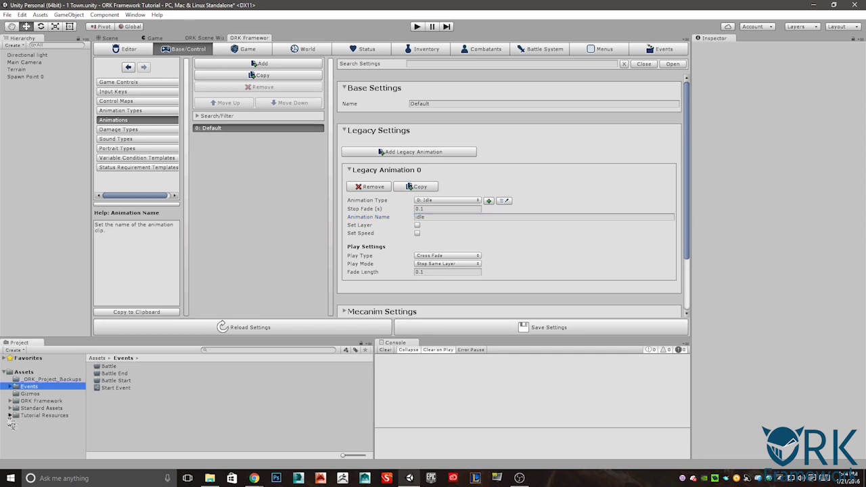
click(9, 415)
click(41, 443)
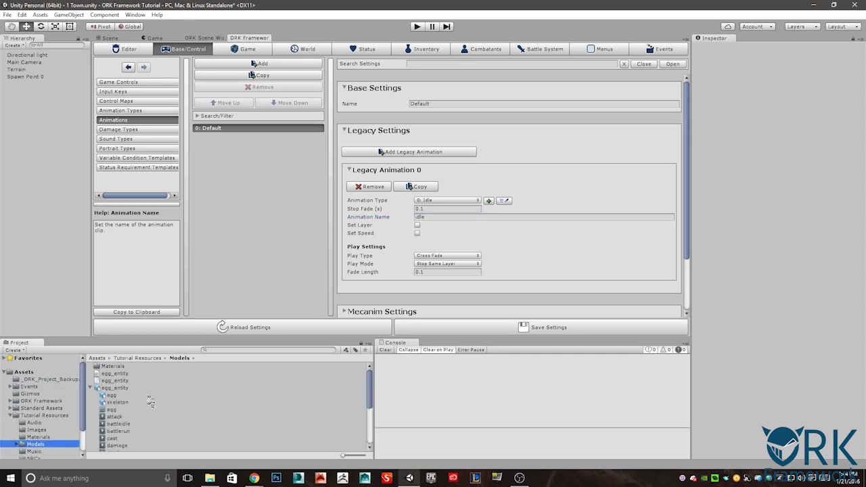
Inspect the egg_entity model's animation clips in the inspector
click(112, 388)
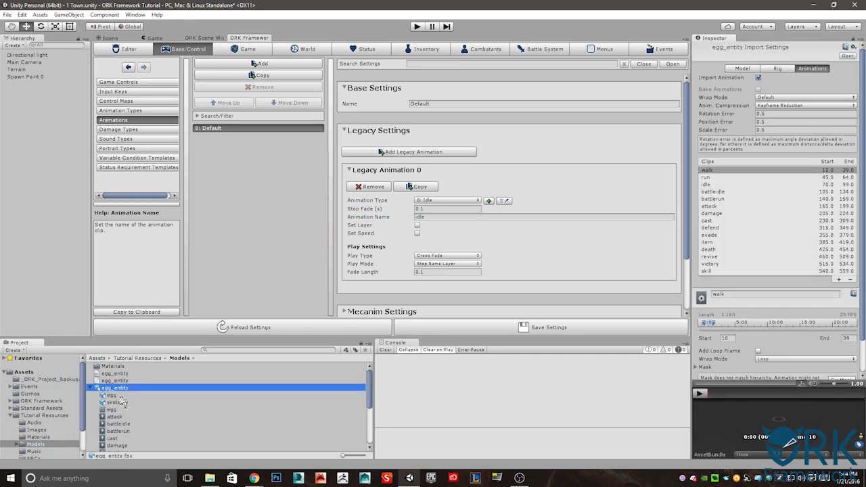
scroll(149, 398, down, 3)
scroll(154, 395, up, 2)
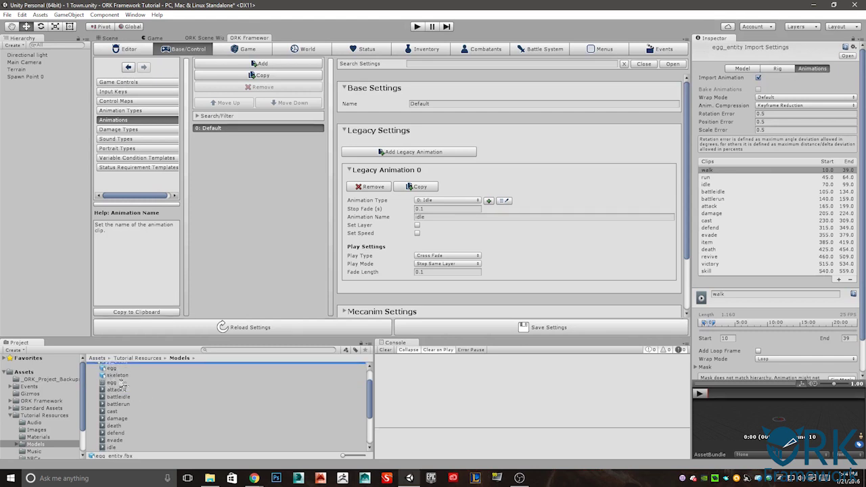
scroll(125, 404, down, 3)
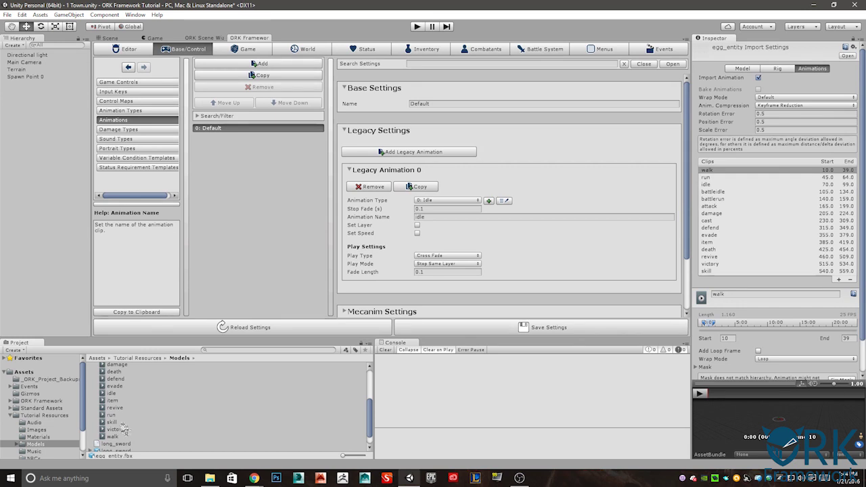
scroll(124, 426, up, 3)
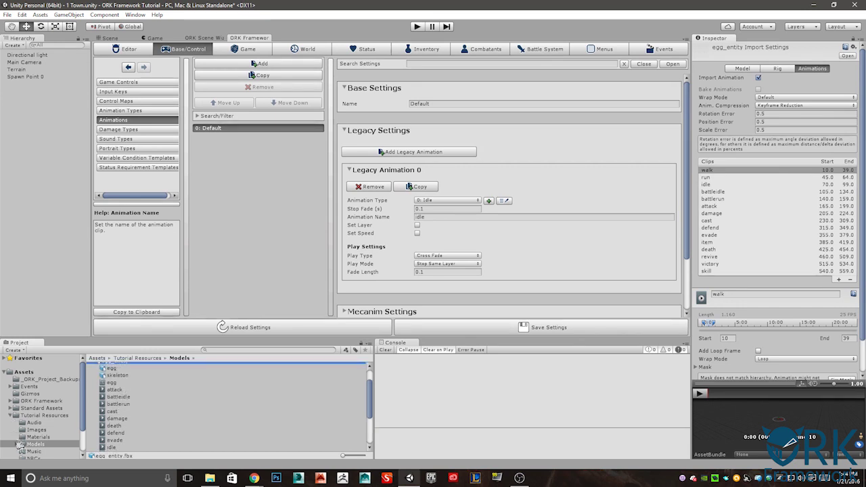
scroll(90, 398, up, 1)
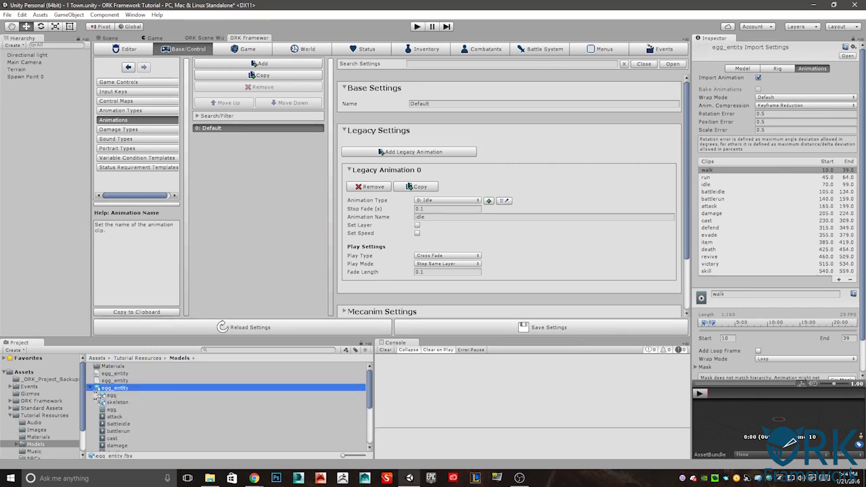
click(94, 387)
Open Prefabs > Combatants, expand Brown Pants and inspect its egg mesh
scroll(26, 434, down, 3)
click(38, 433)
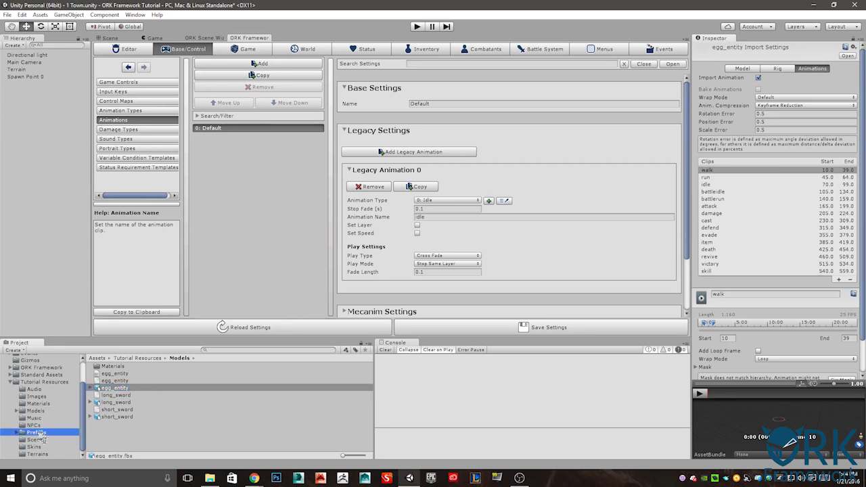
double_click(115, 382)
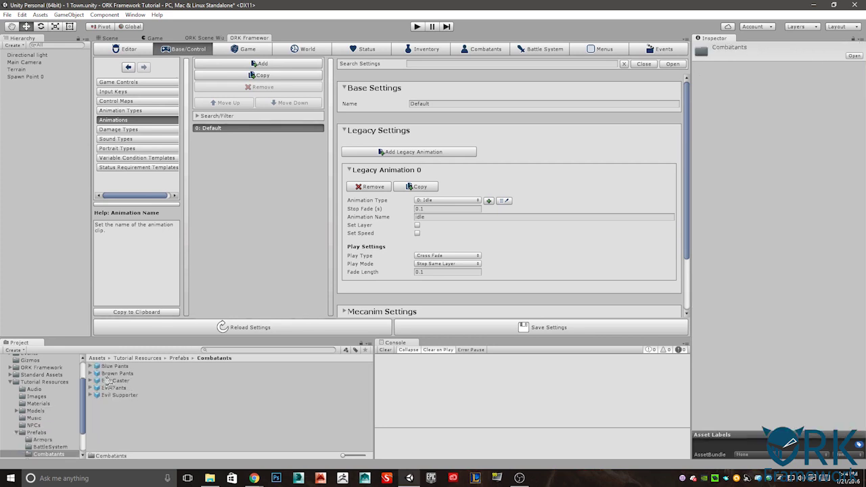
click(90, 373)
click(112, 387)
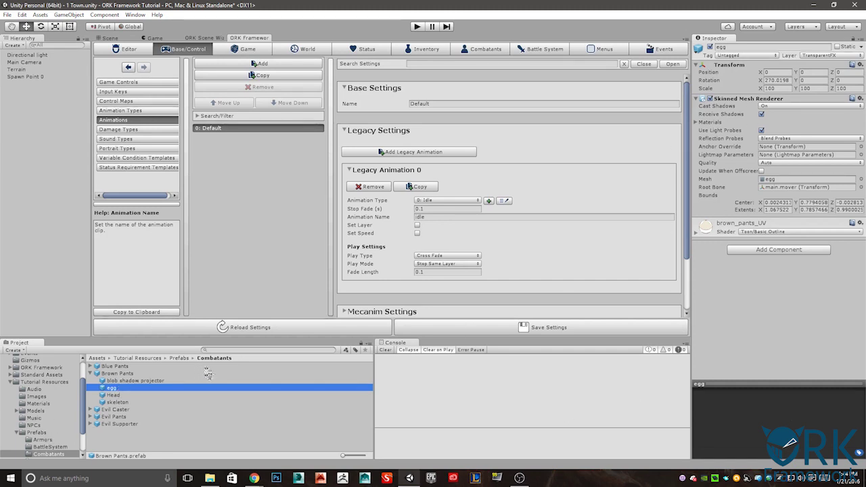
Enable Set Layer on the idle legacy animation and edit its layer value
click(90, 373)
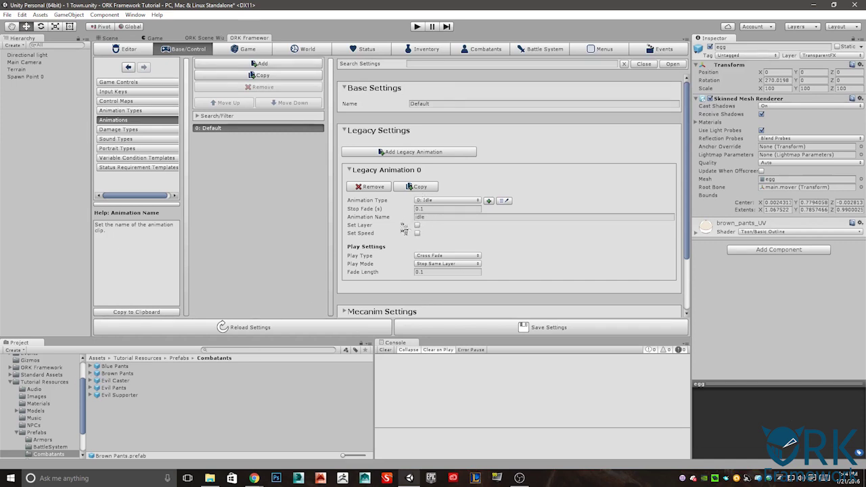
click(417, 224)
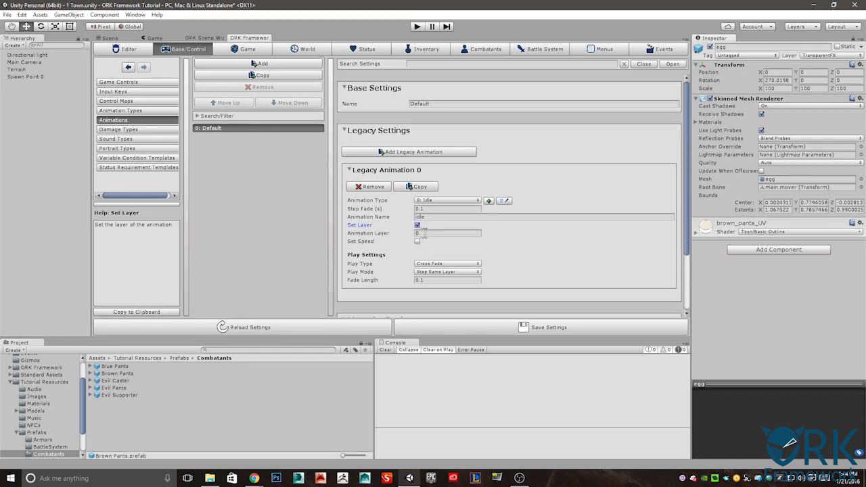
click(408, 233)
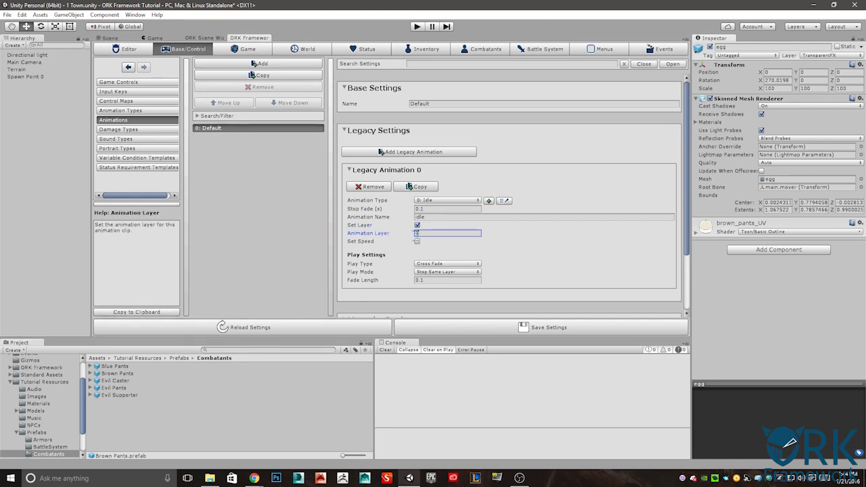
scroll(512, 245, down, 3)
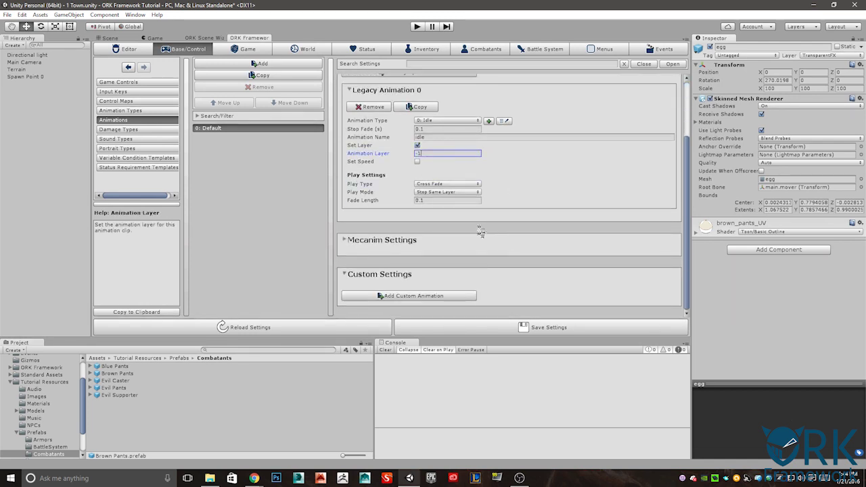
scroll(379, 196, up, 2)
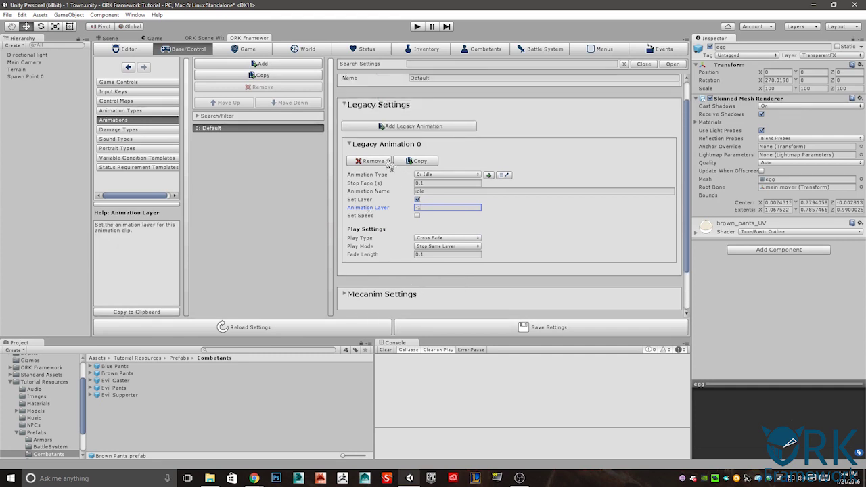
Add Legacy Animation 1 as a Walk type with clip walk and Set Layer enabled
click(404, 129)
scroll(546, 205, down, 2)
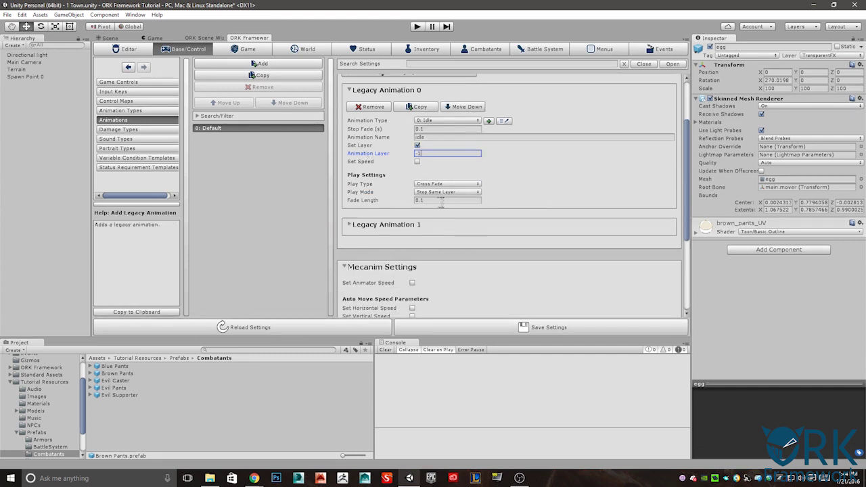
click(350, 225)
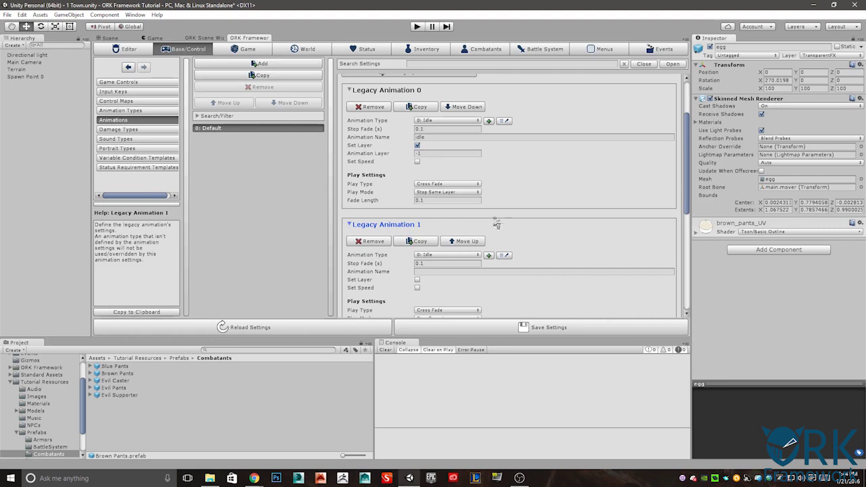
click(446, 255)
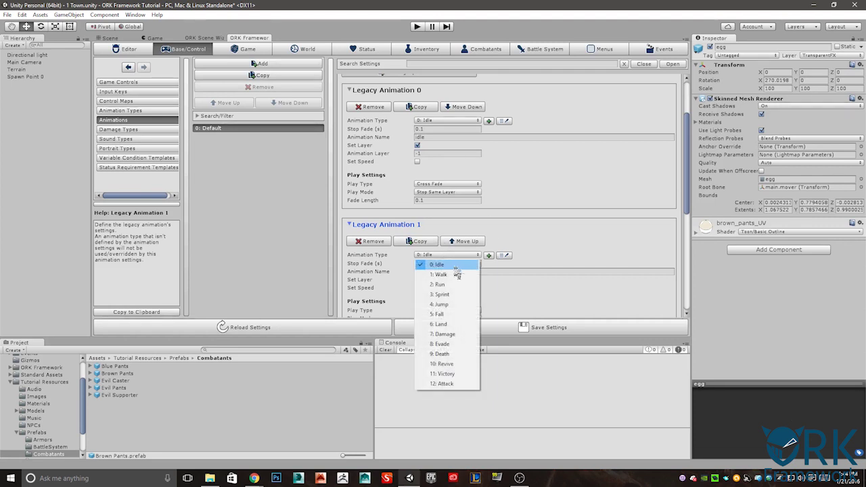
click(443, 272)
click(442, 271)
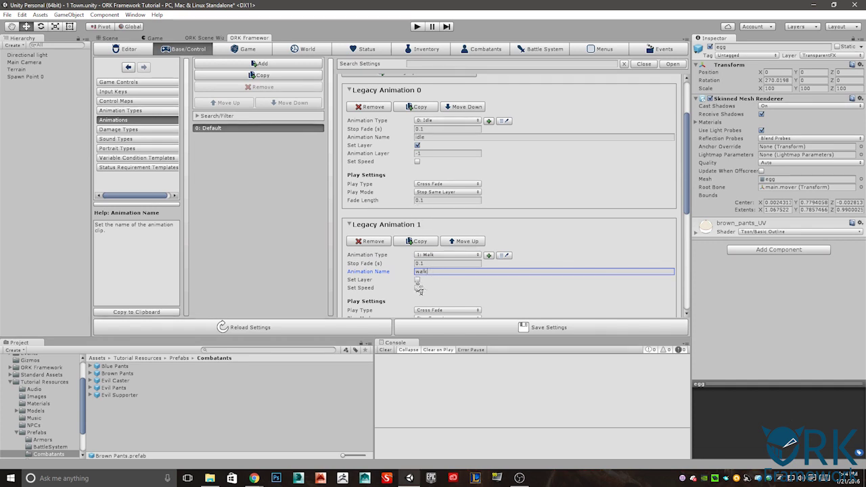
click(416, 279)
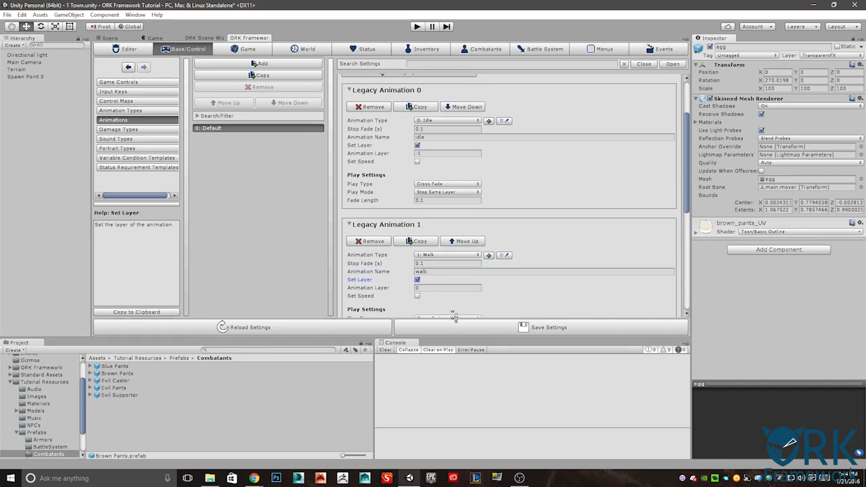
Copy the walk entry into a 2: Run animation named run, then Save Settings
click(419, 241)
scroll(452, 270, down, 4)
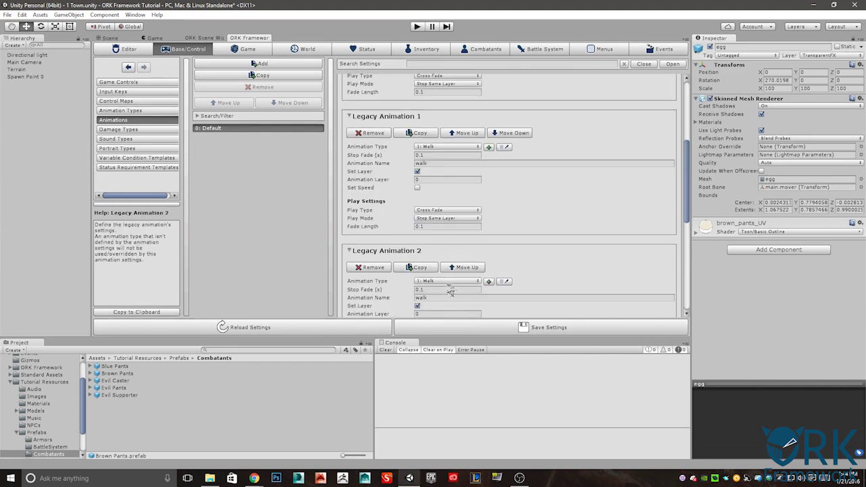
scroll(450, 291, down, 3)
click(438, 200)
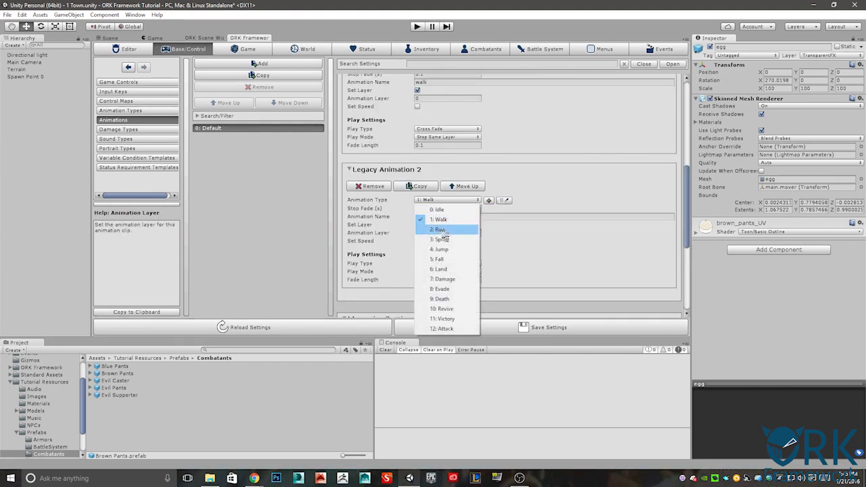
click(440, 230)
click(389, 215)
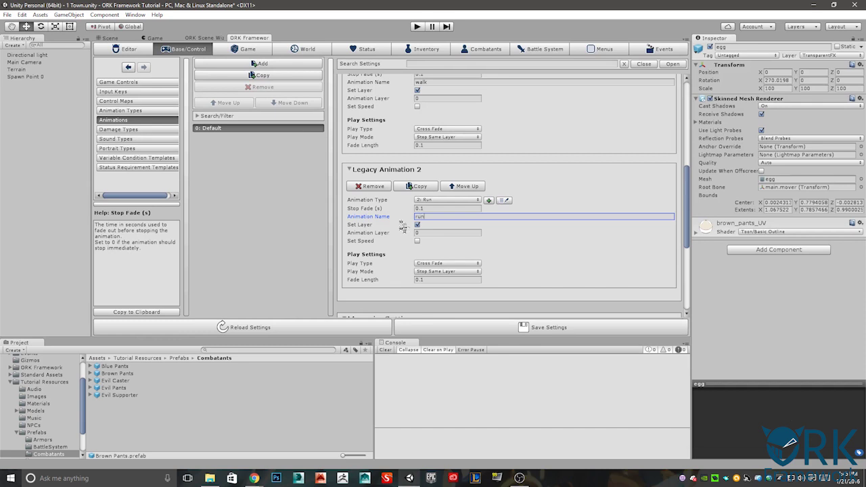
scroll(524, 242, down, 1)
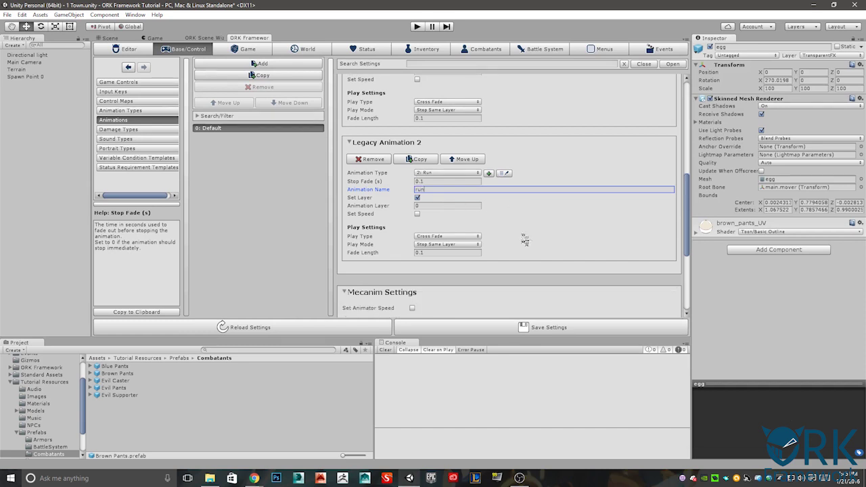
click(503, 330)
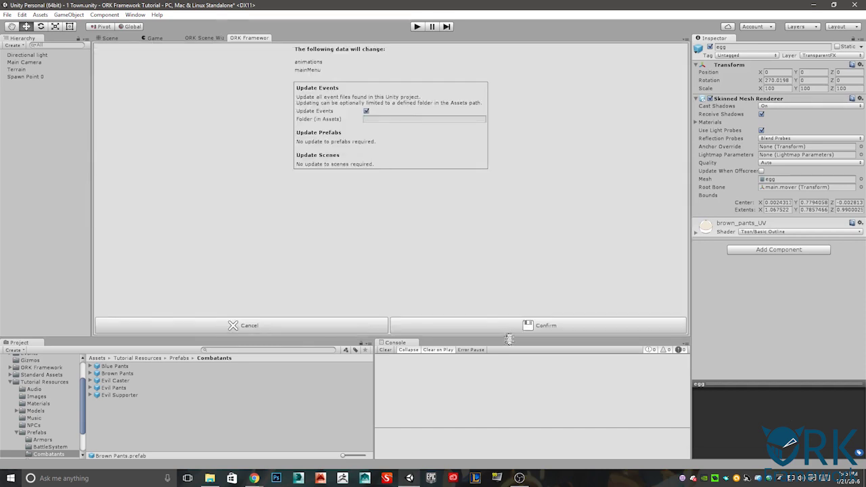
Confirm the ORK data changes and save all modified assets
click(499, 322)
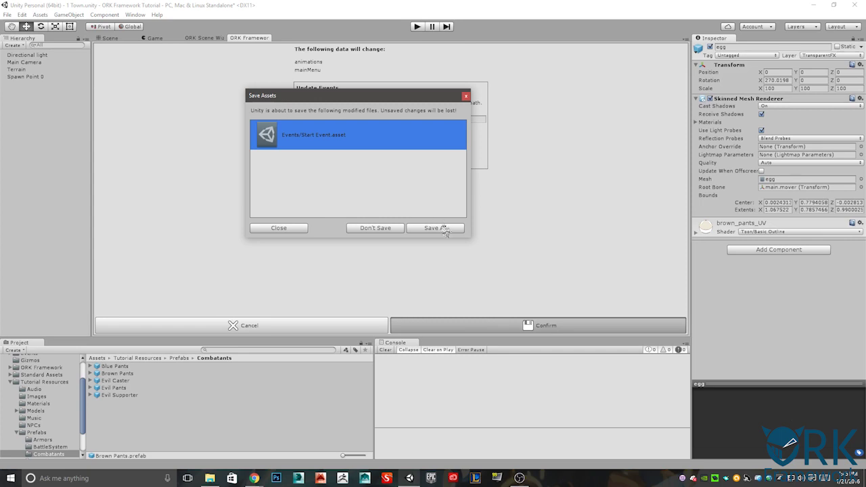
click(444, 228)
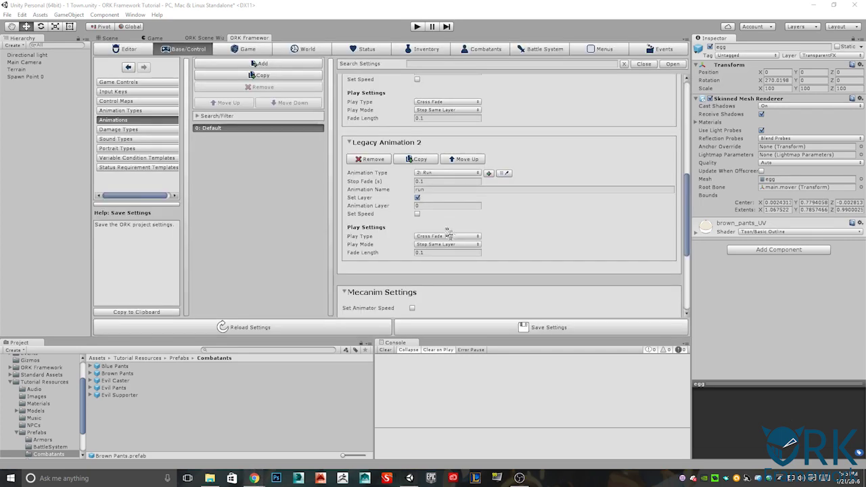
click(111, 38)
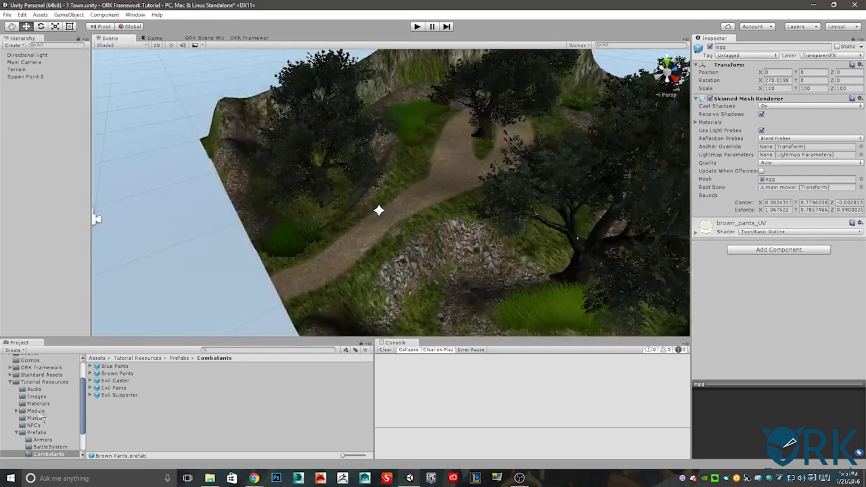
Open the 0 Main Menu scene from Tutorial Resources/Scenes, saving the Town scene
click(17, 432)
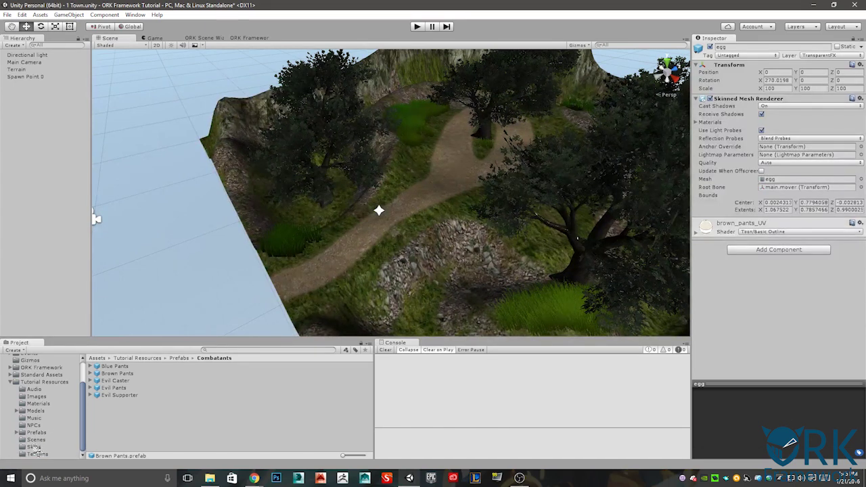
click(36, 439)
double_click(117, 366)
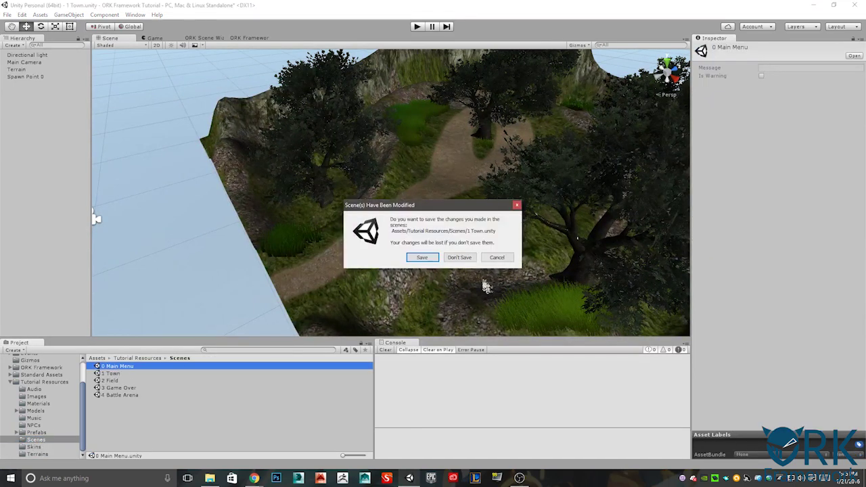
click(426, 258)
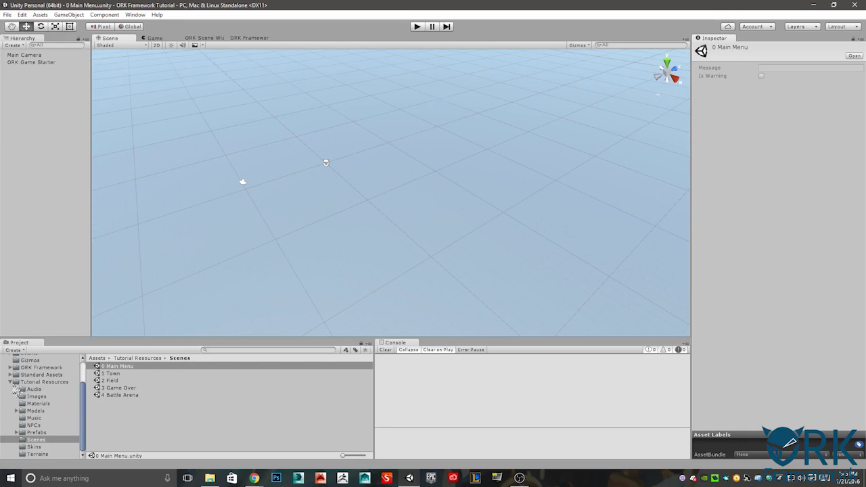
Open the Tutorial Resources/Models folder in the Project window
click(10, 381)
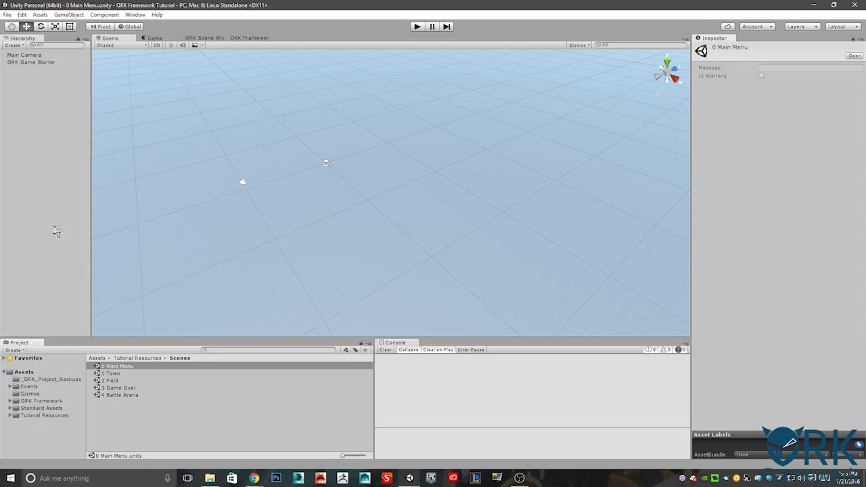
click(11, 415)
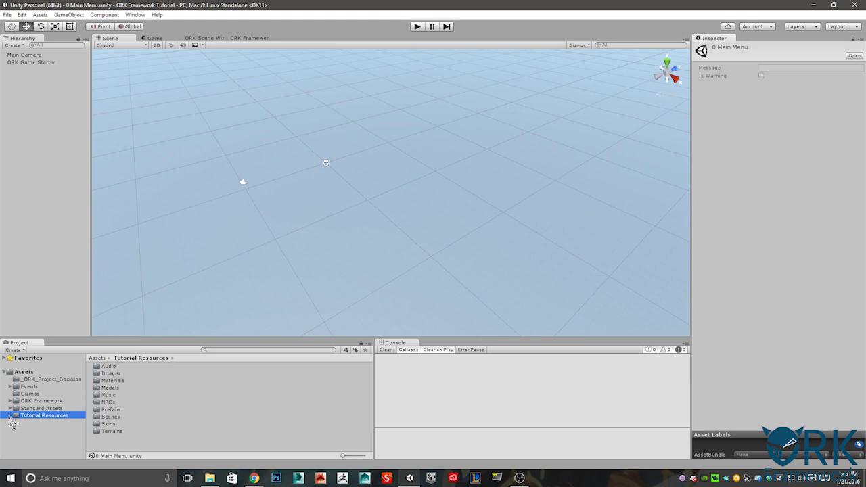
click(10, 415)
click(110, 387)
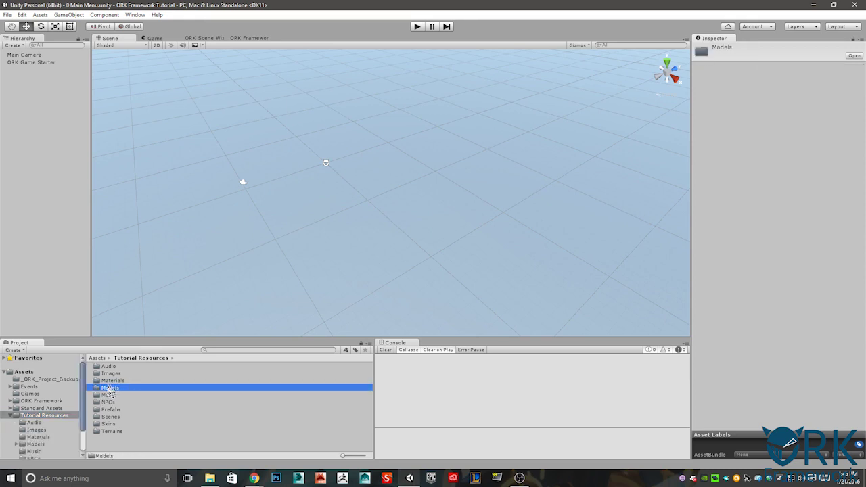
double_click(109, 388)
Review the egg_entity model's animation clips and sub-assets
click(115, 390)
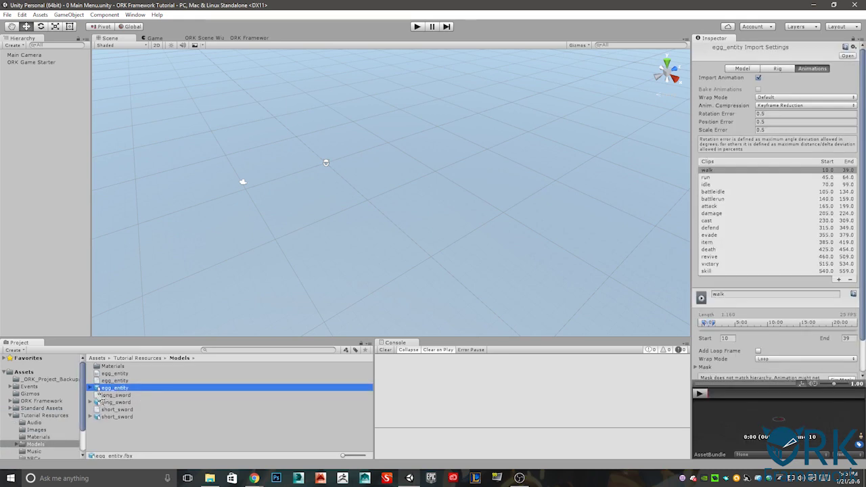
click(91, 389)
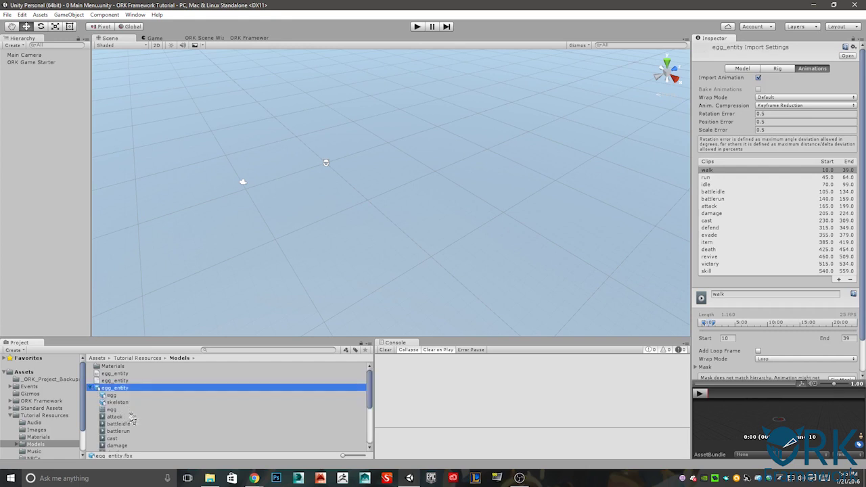
scroll(131, 418, down, 5)
scroll(121, 404, up, 5)
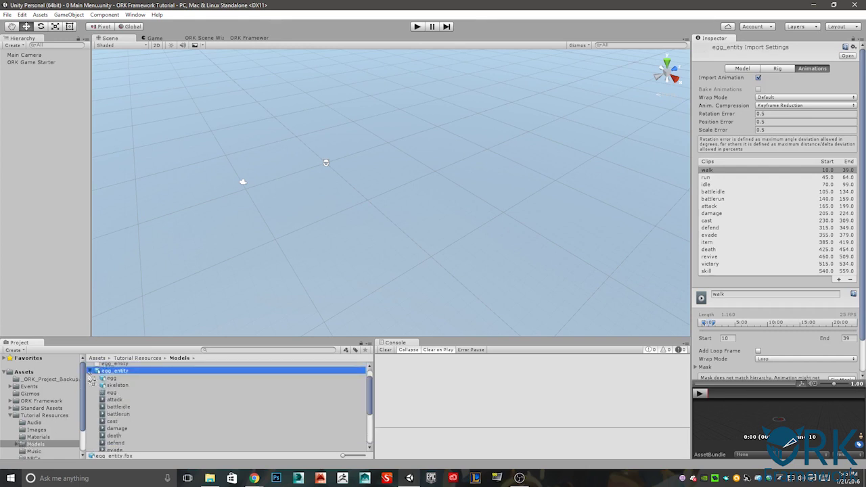
click(90, 371)
Open Prefabs/Combatants and inspect the Brown Pants prefab's Animation component
scroll(49, 430, down, 2)
click(36, 432)
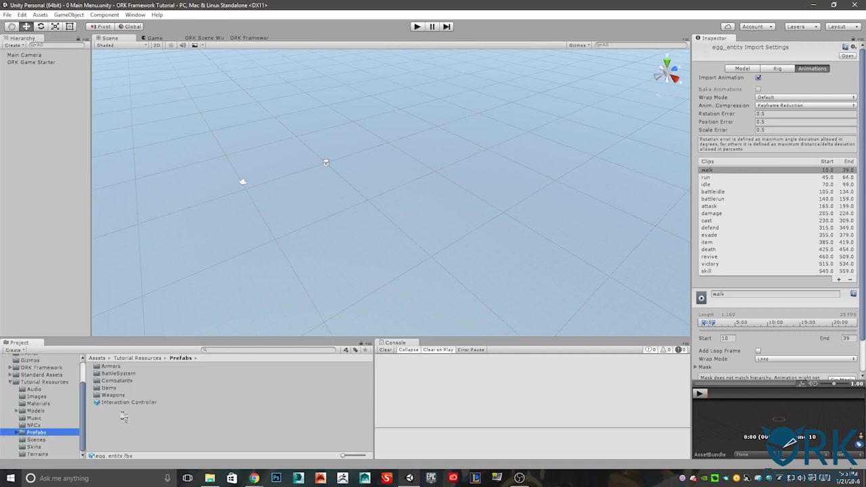
double_click(113, 381)
click(120, 373)
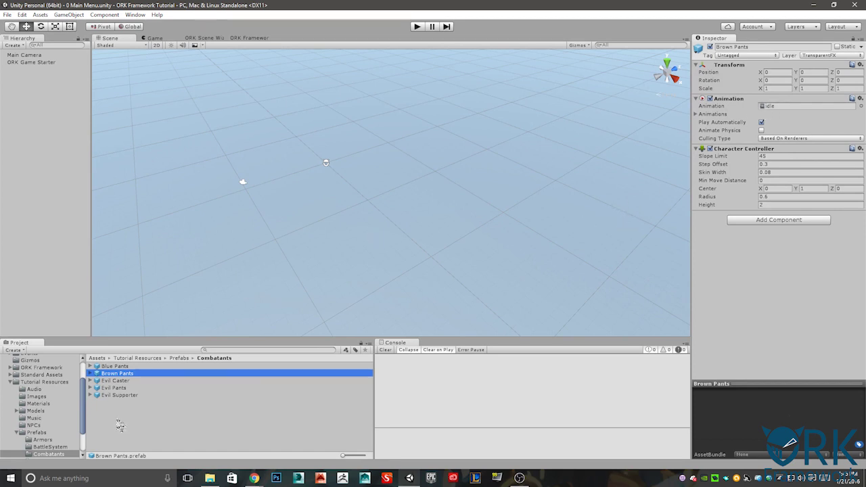
click(40, 14)
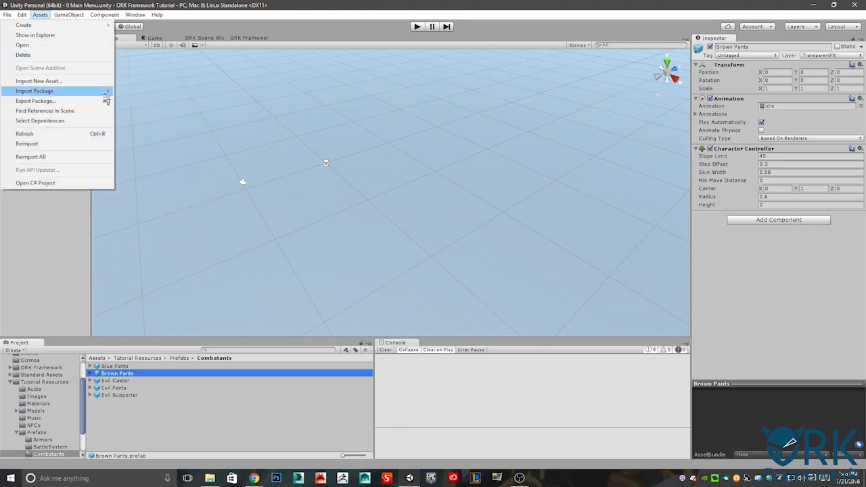
click(131, 92)
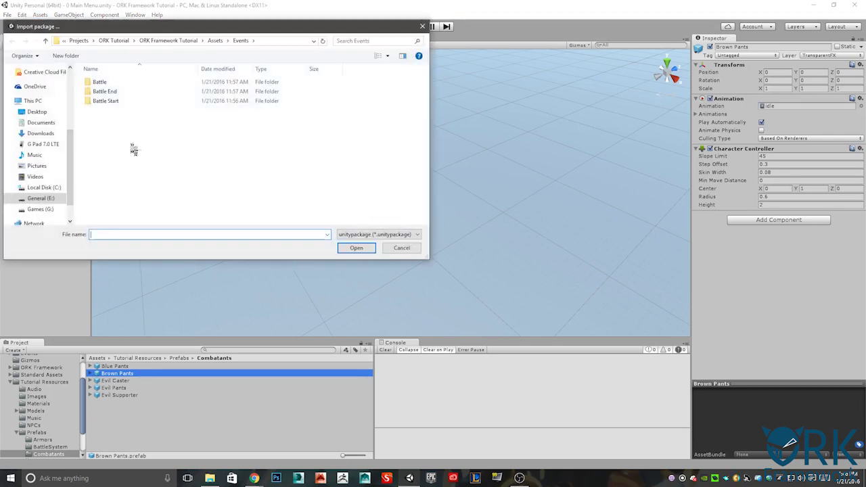
click(423, 27)
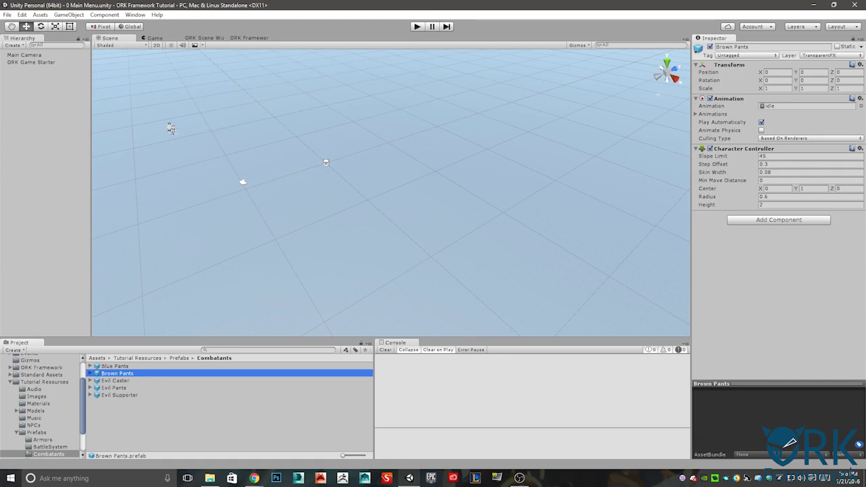
click(37, 62)
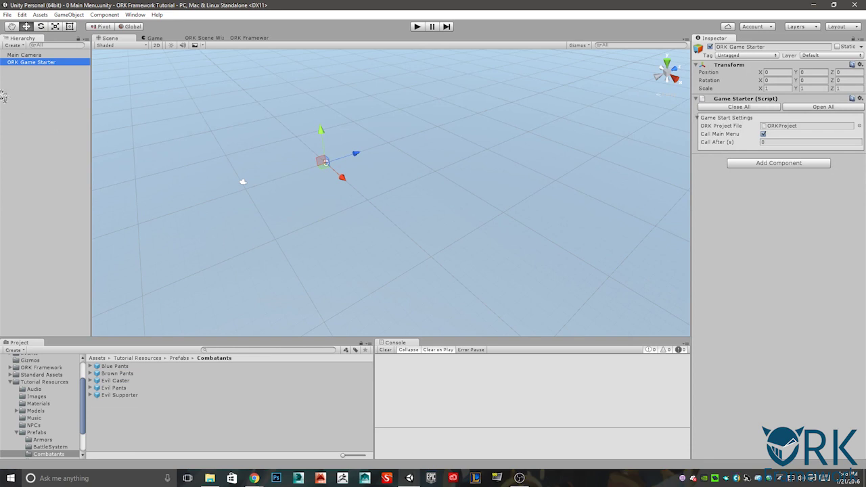
Check the ORK Scene Wizard for the Main Menu scene, then enter Play mode
click(218, 39)
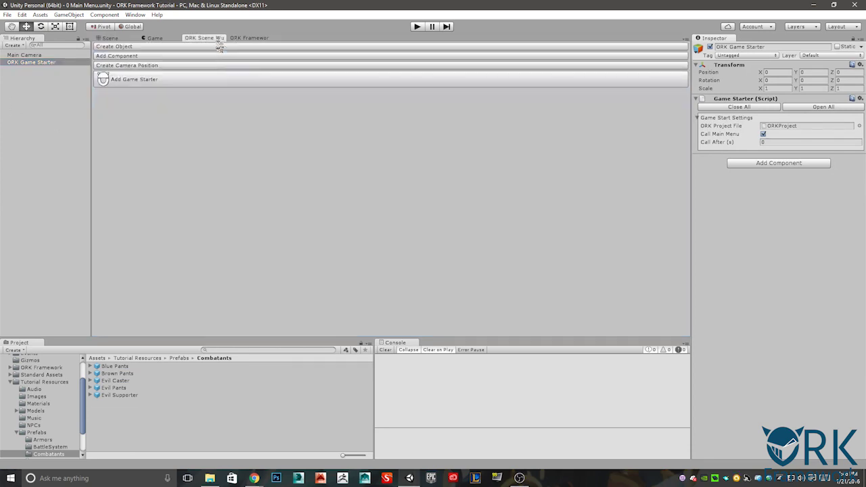
click(114, 38)
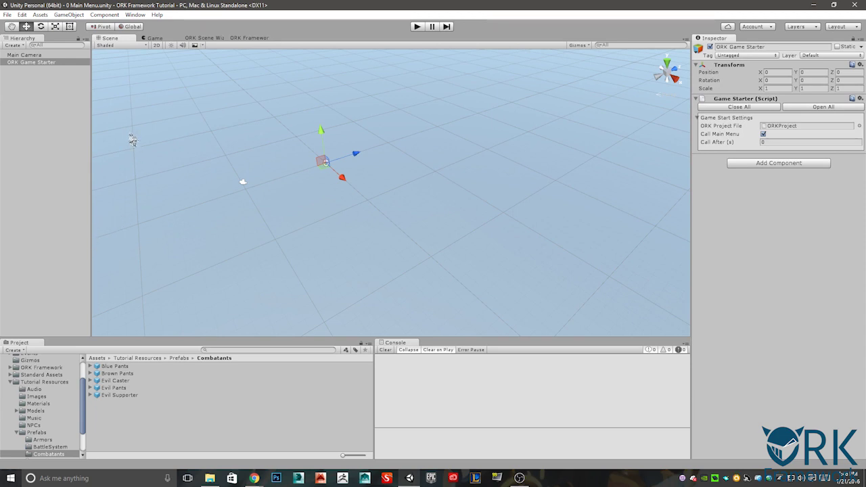
click(418, 26)
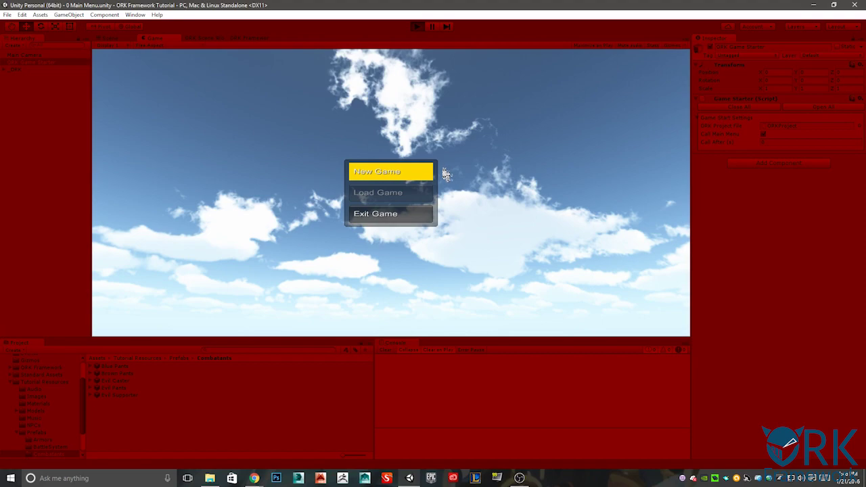
Start a New Game, walk the character forward with the Up key, then stop playing
click(404, 174)
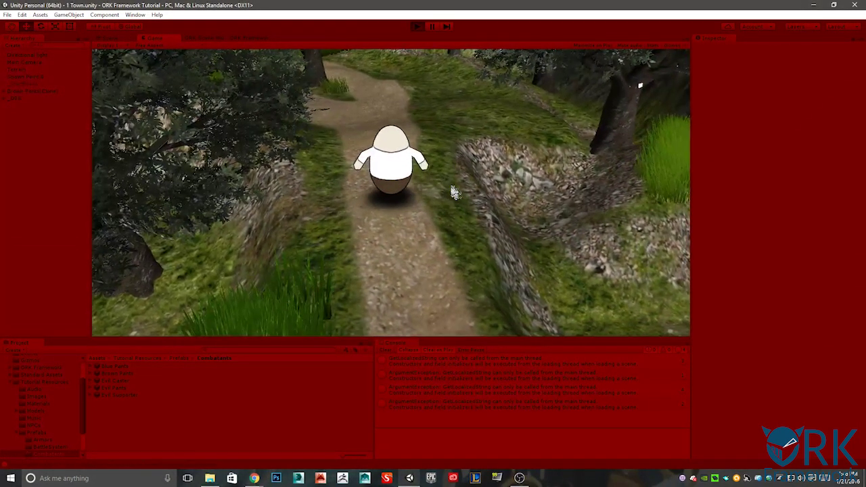
key(Up)
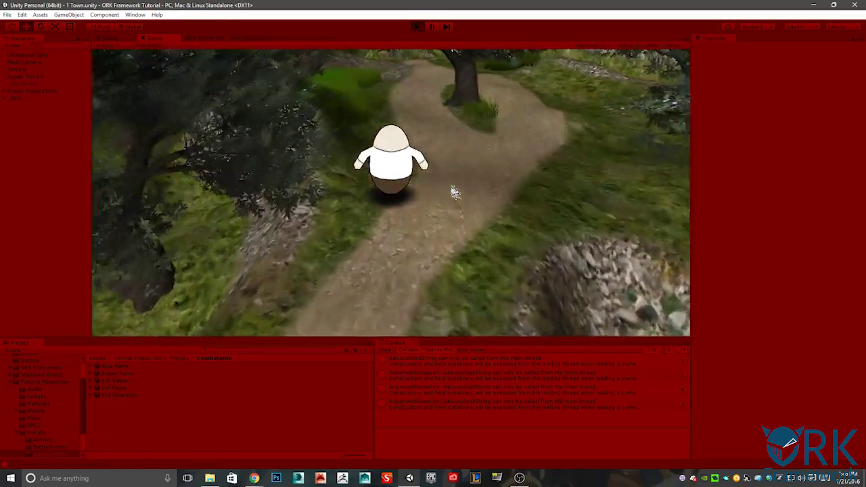
key(Up)
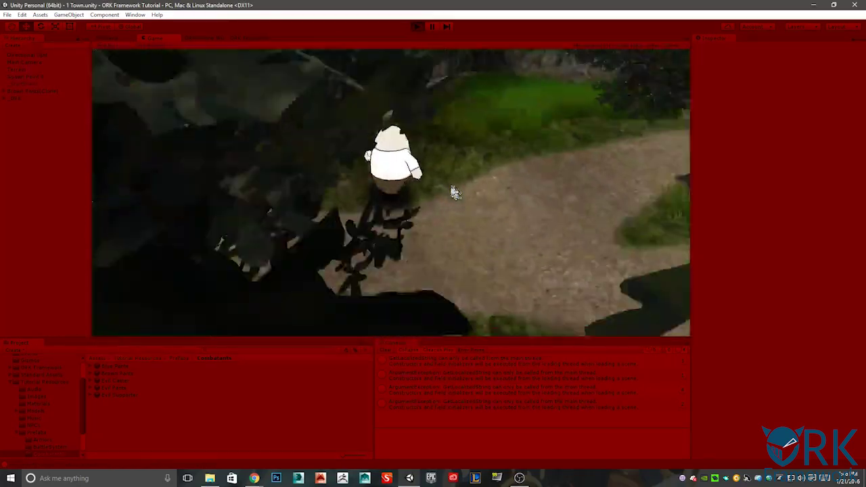
key(Up)
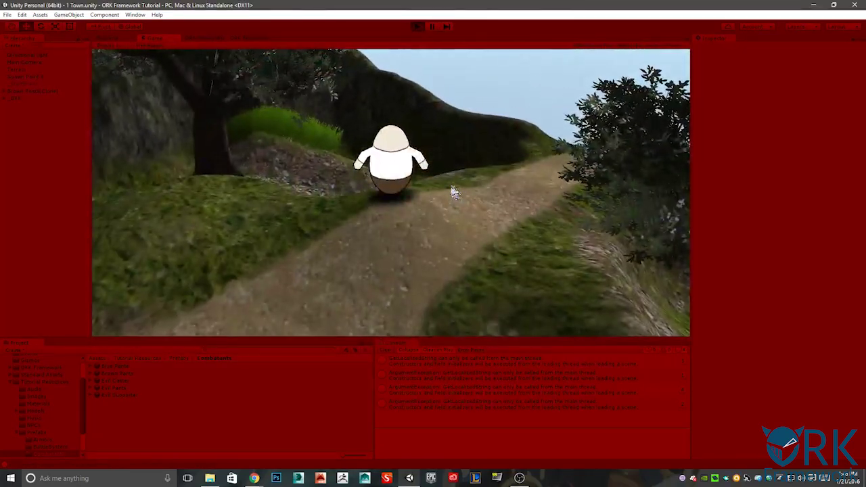
click(417, 28)
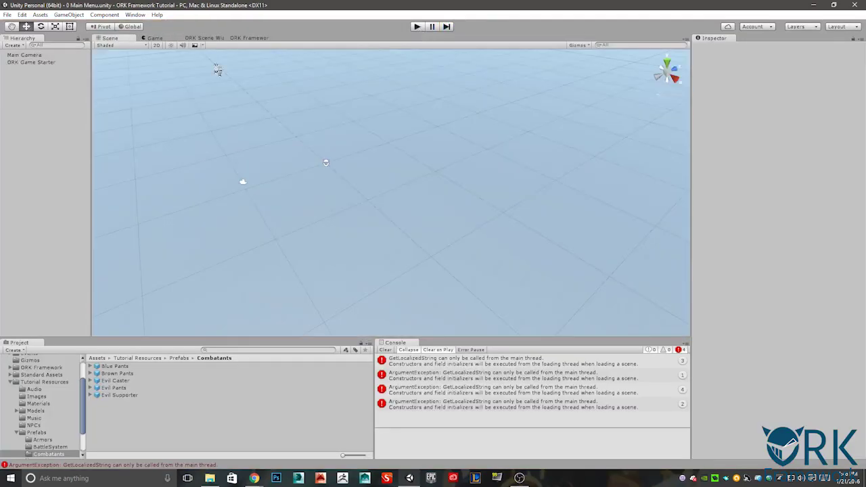
Review the defined legacy animations in the ORK Framework editor
click(238, 40)
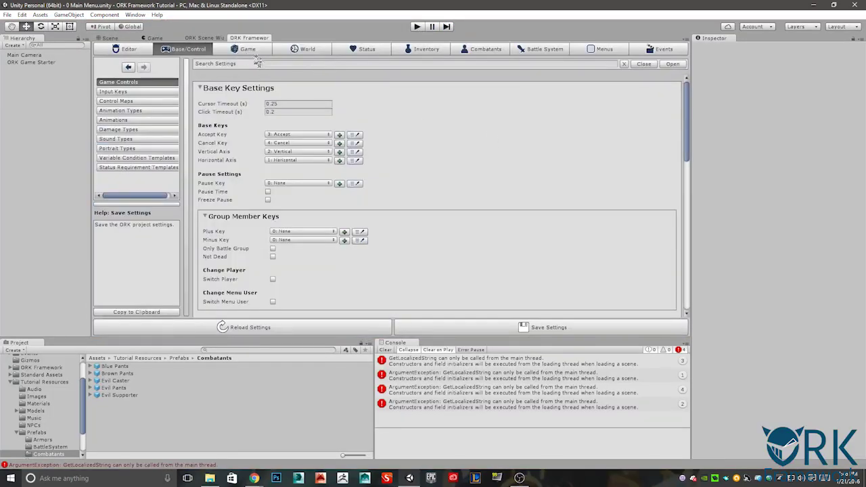
click(143, 122)
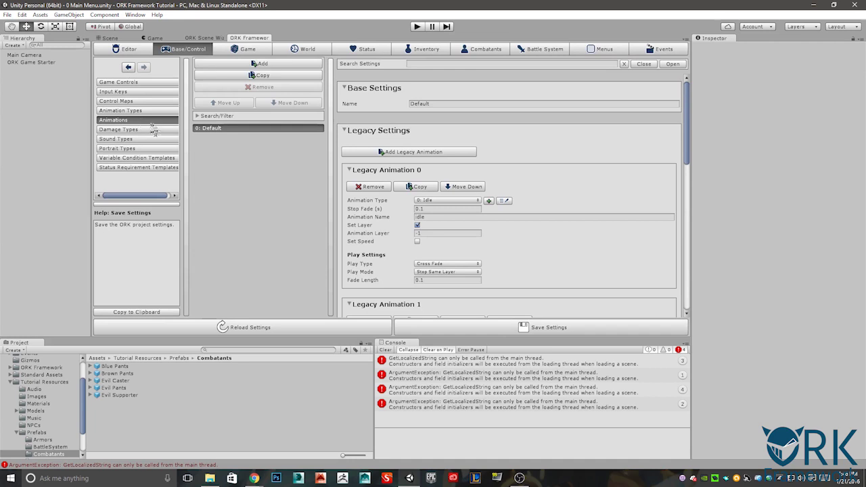
scroll(512, 187, down, 3)
scroll(512, 188, up, 3)
Bring up the Brown Pants combatant settings with all sections collapsed
click(482, 49)
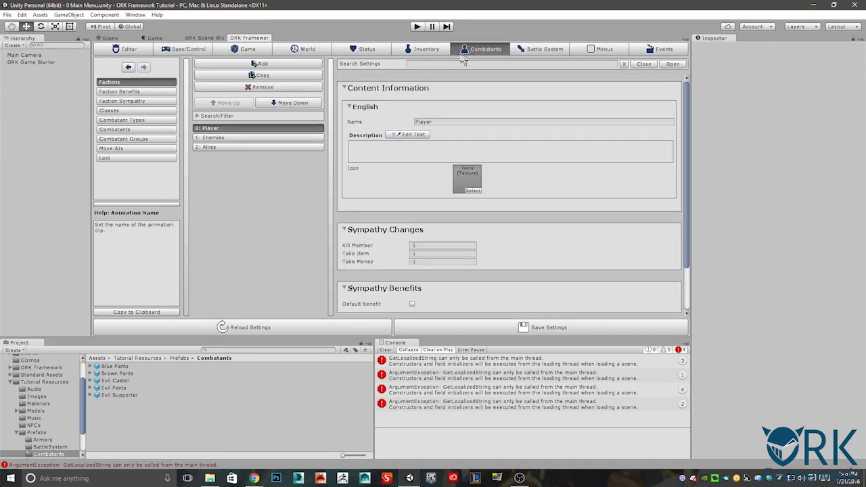
click(114, 129)
scroll(483, 169, down, 4)
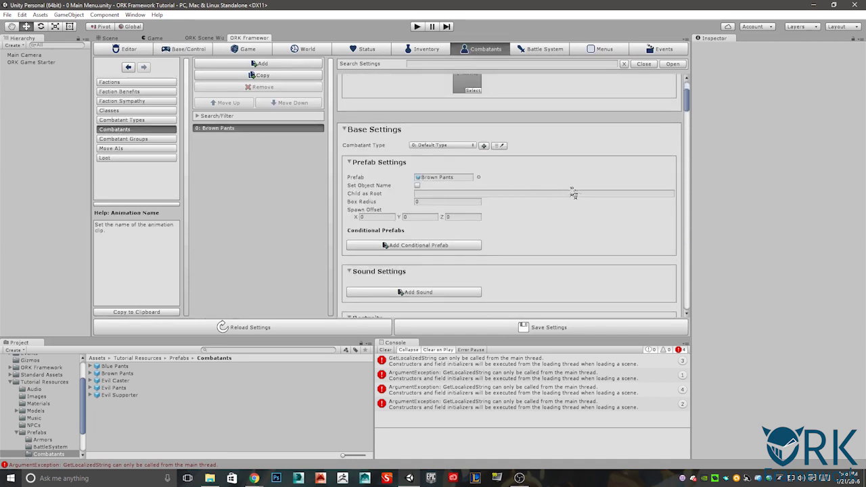
scroll(570, 195, up, 4)
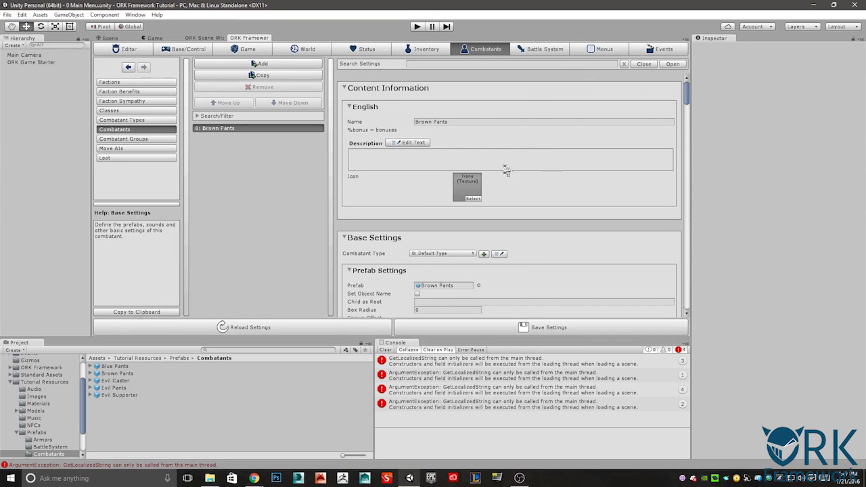
scroll(506, 169, down, 10)
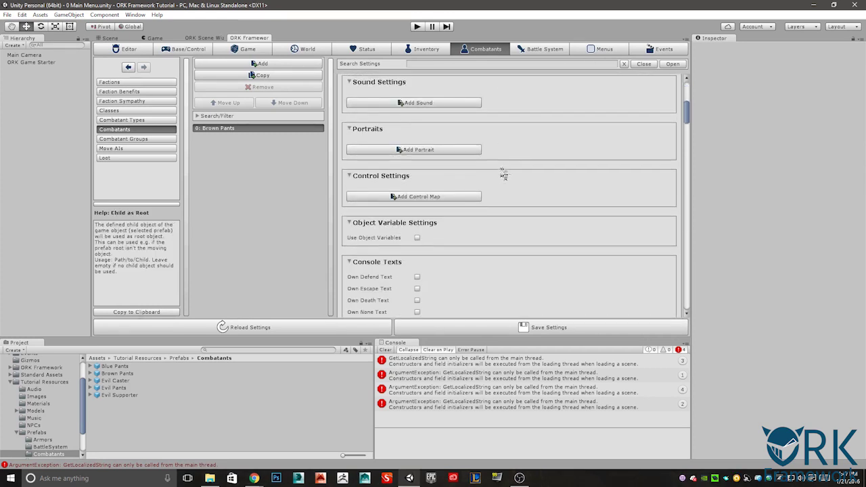
scroll(503, 172, up, 10)
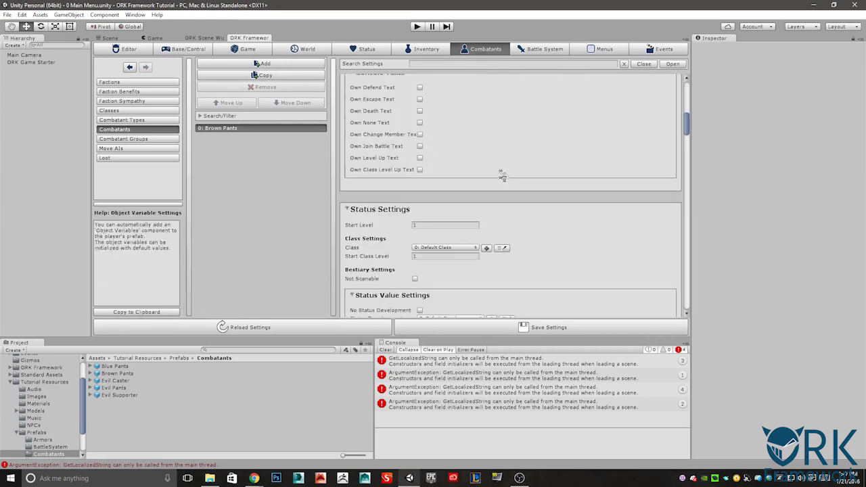
click(643, 64)
Under Animations & Movement, keep the Default animation set and enable Use Auto Animation
click(347, 270)
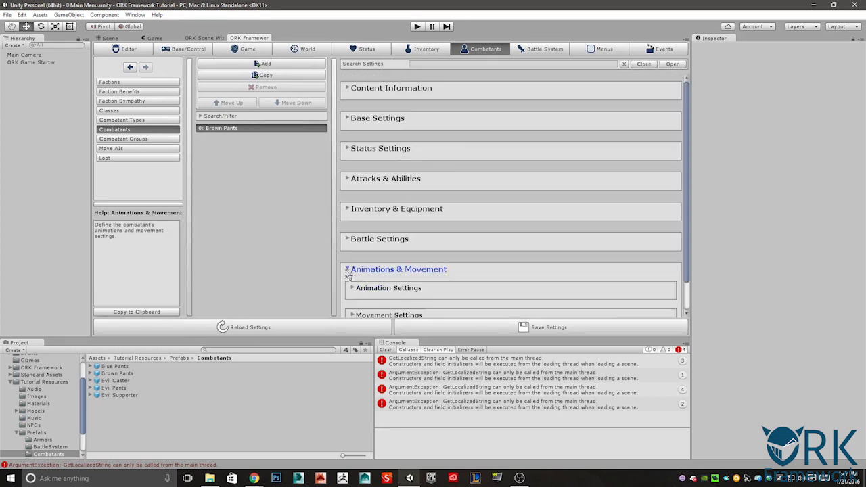
scroll(481, 267, down, 1)
click(354, 256)
scroll(519, 244, down, 3)
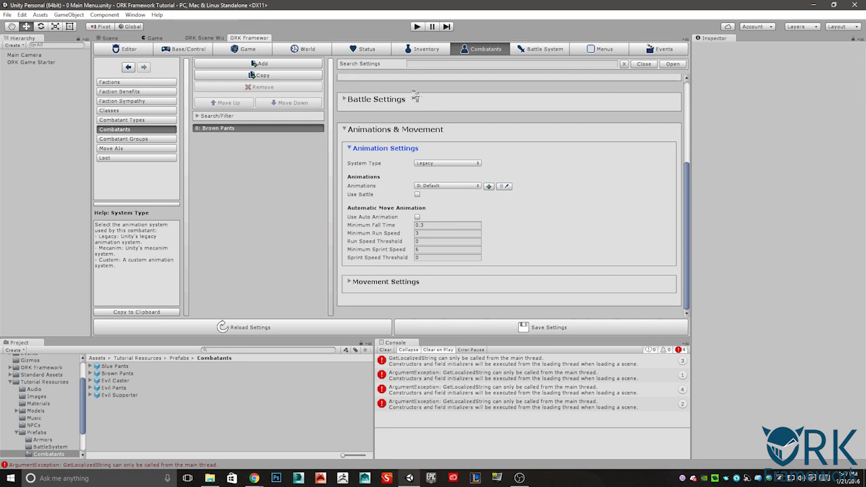
scroll(406, 135, up, 4)
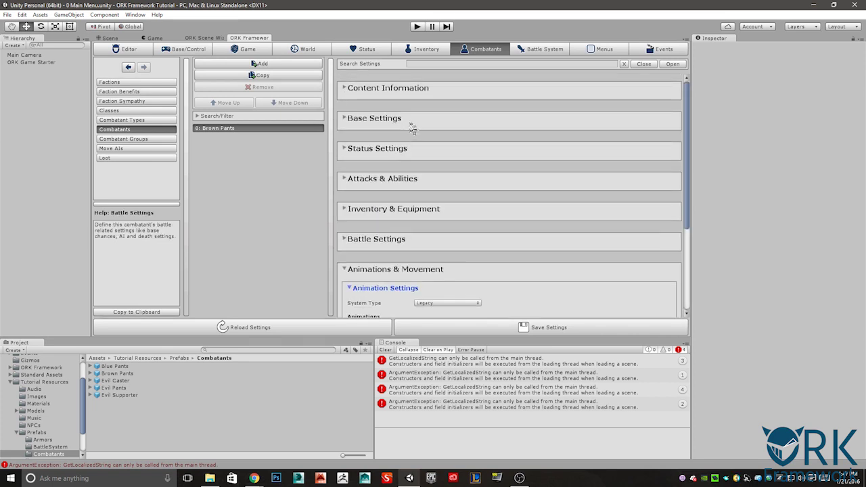
scroll(373, 165, down, 4)
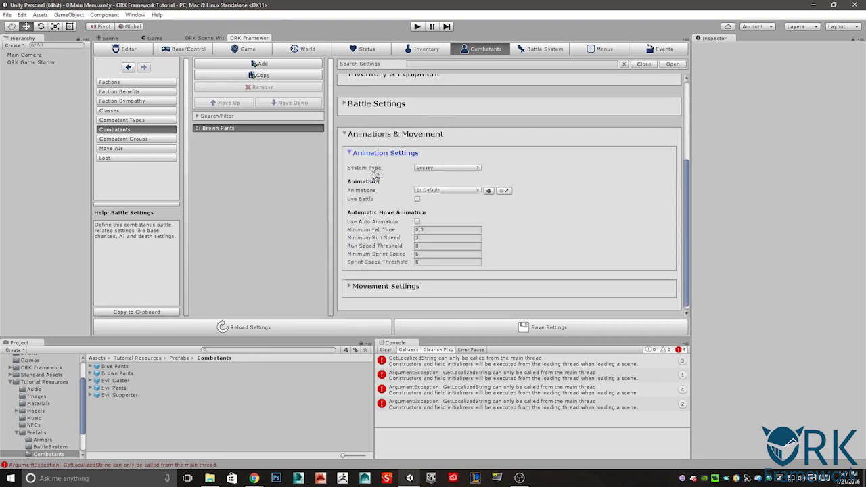
click(424, 186)
click(426, 191)
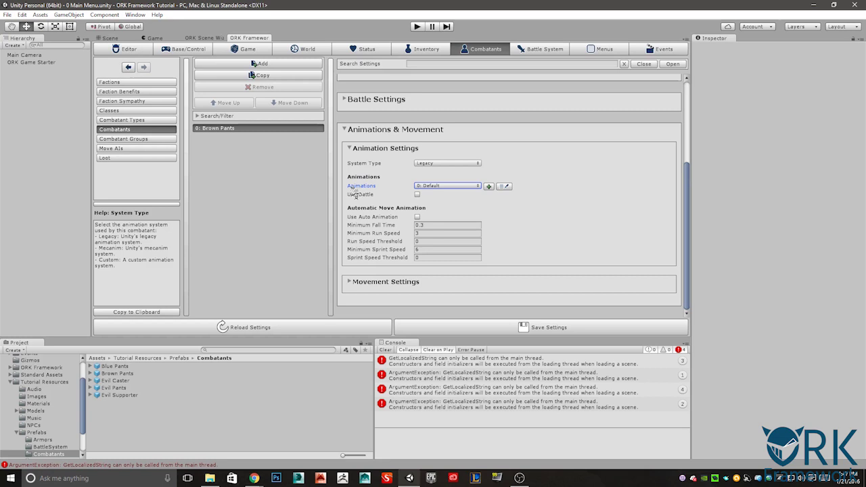
click(416, 216)
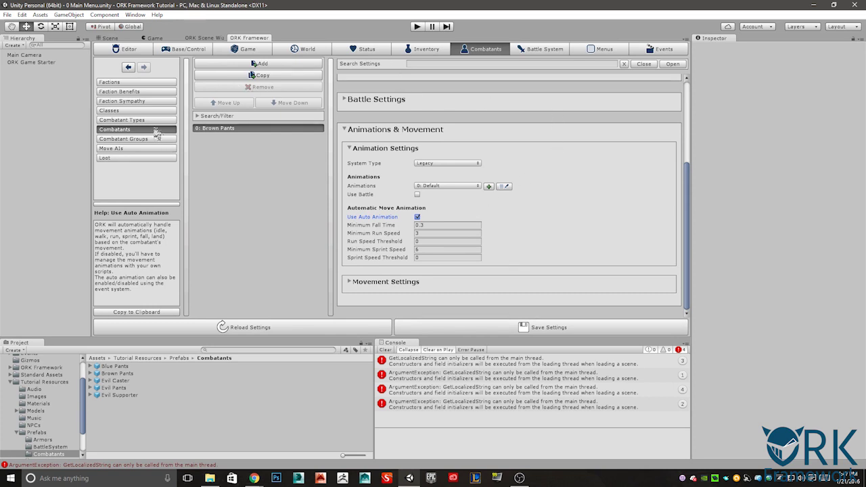
Save and confirm the ORK settings, save all assets, and start a play test
click(466, 331)
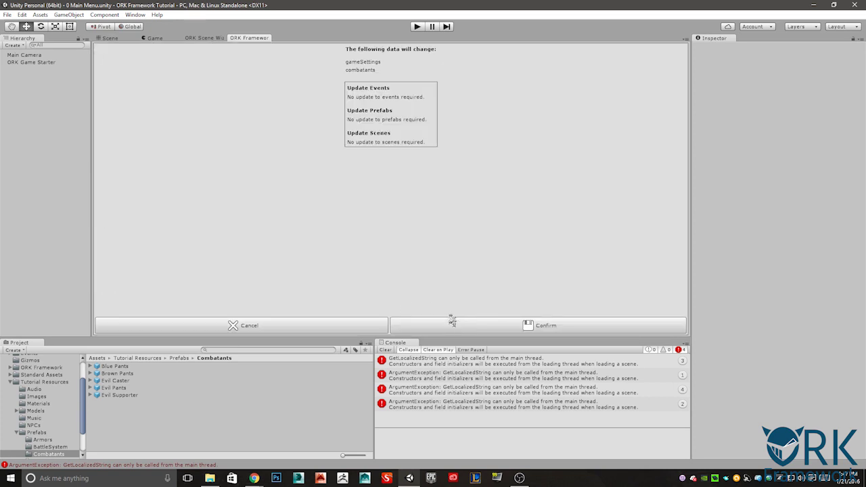
click(453, 325)
click(435, 228)
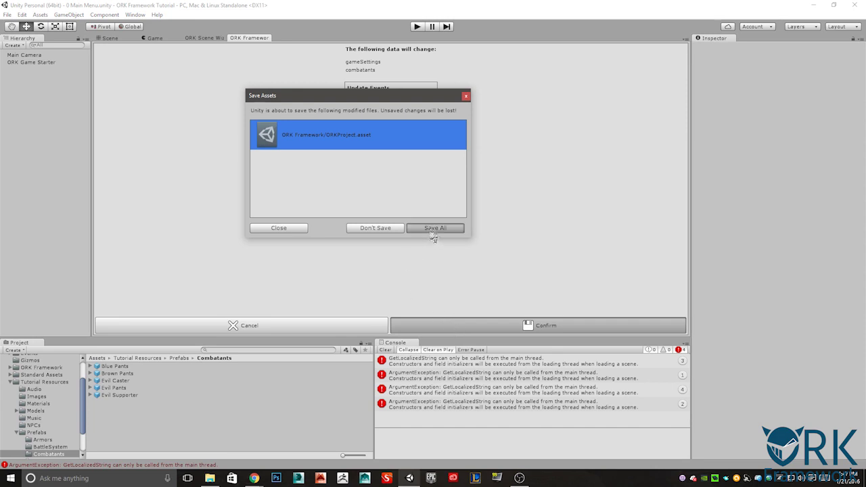
click(435, 229)
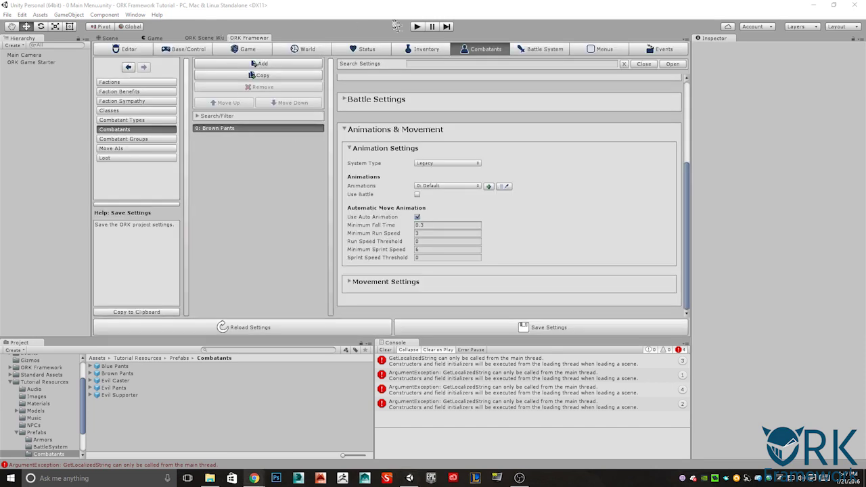
click(417, 26)
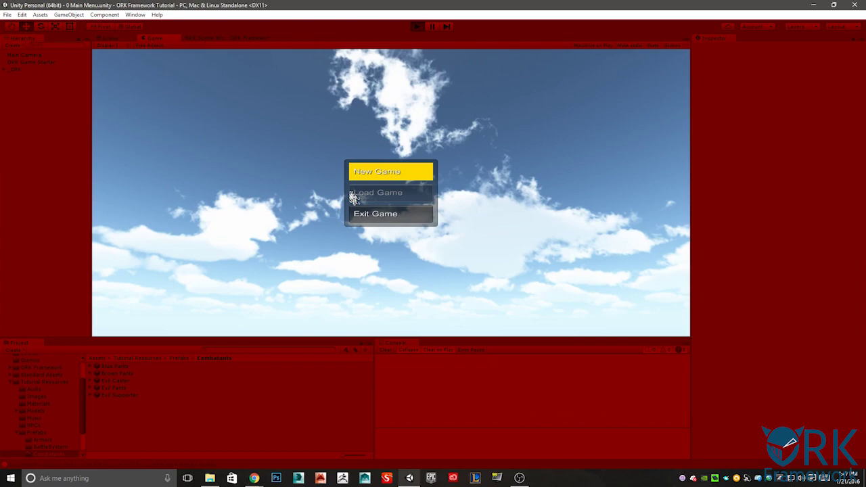
Start a New Game, walk the animated character along the path with W, then stop play mode
click(383, 180)
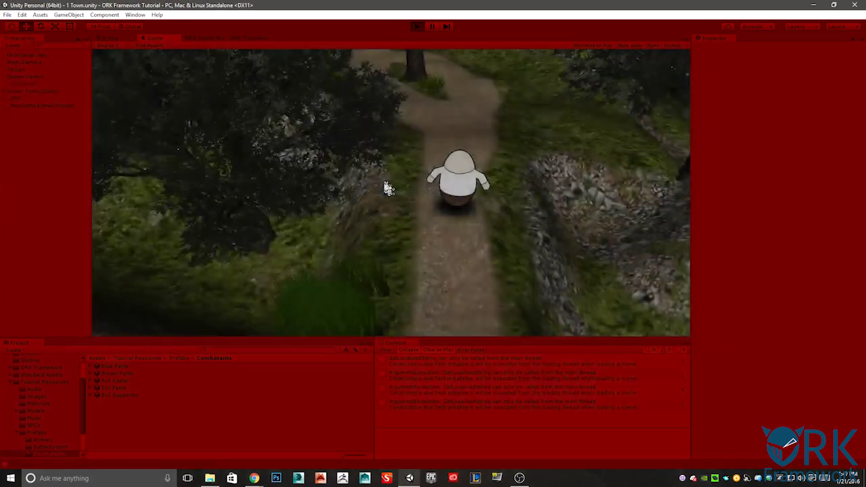
key(w)
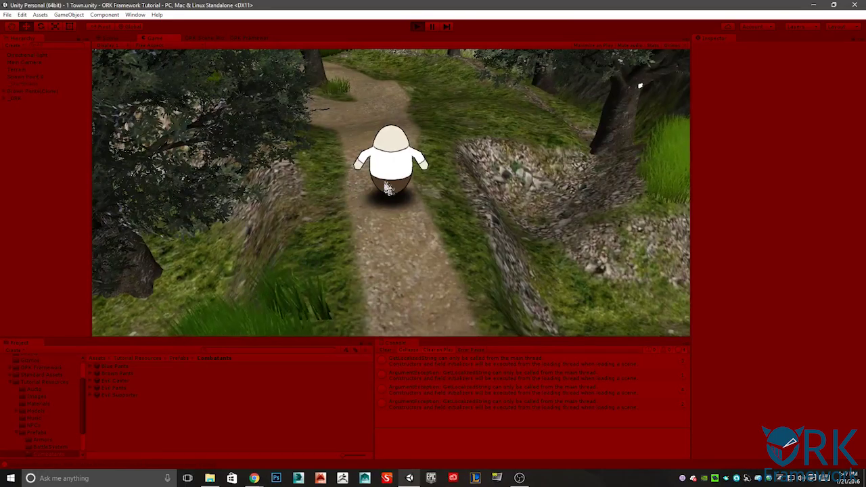
key(w)
key(w)
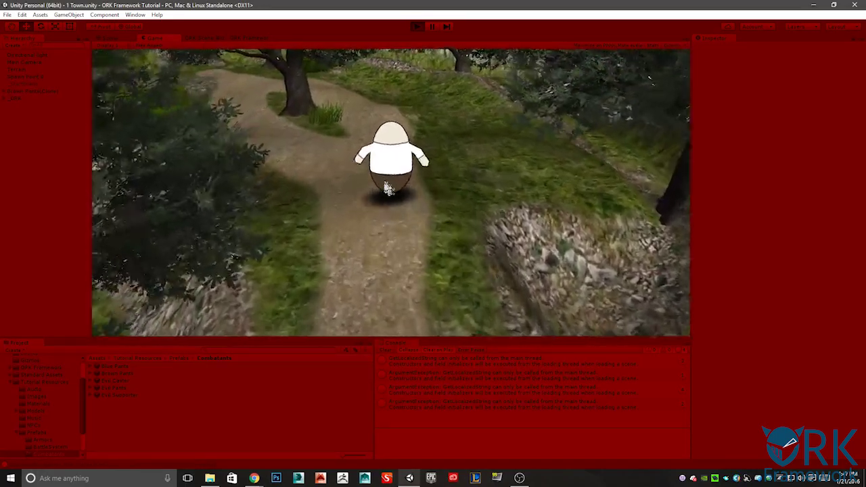
key(w)
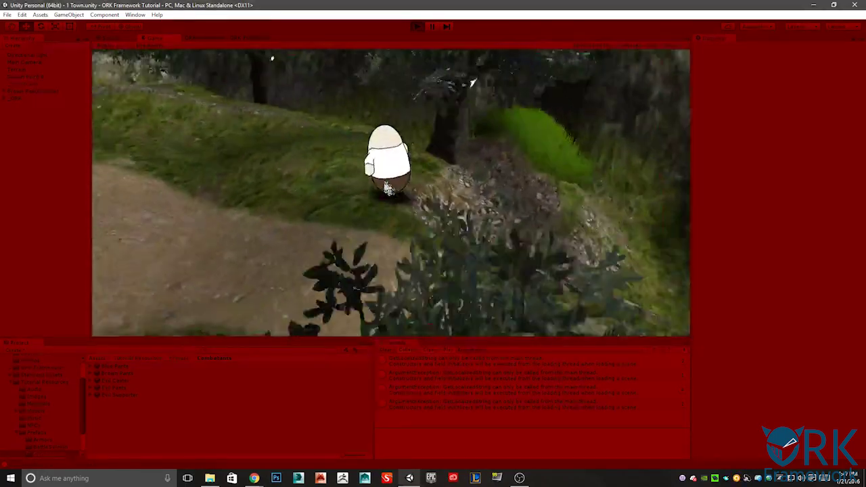
key(w)
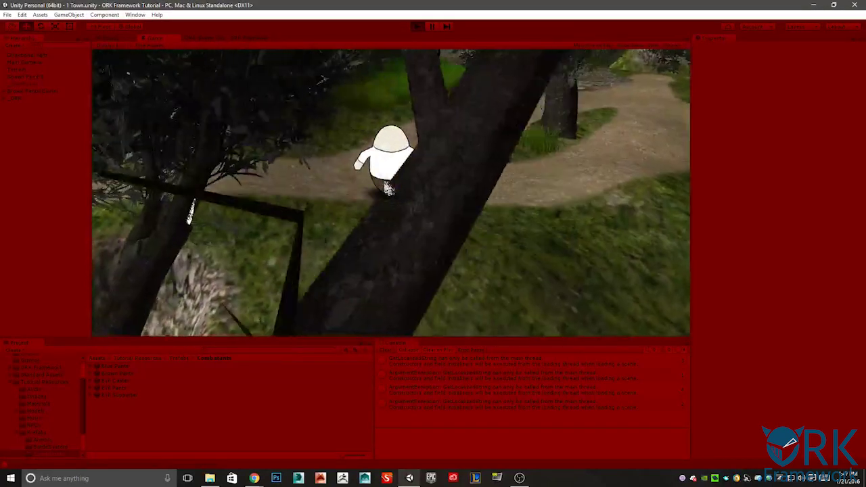
key(ctrl+p)
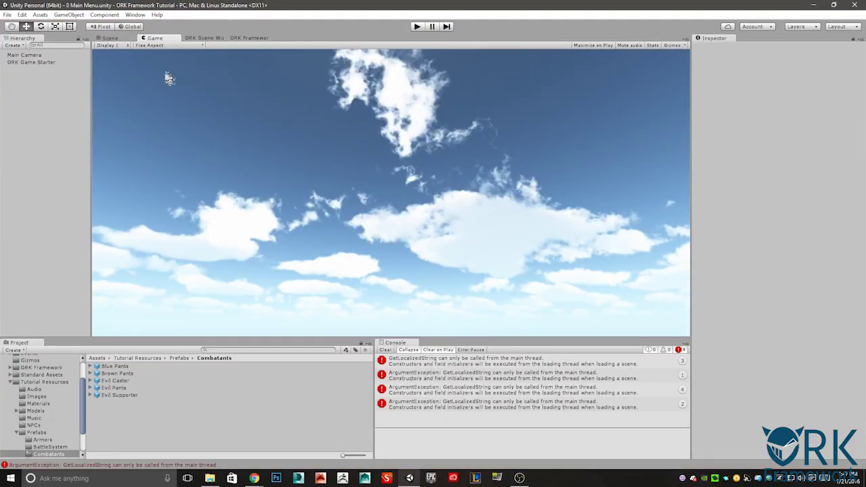
click(115, 39)
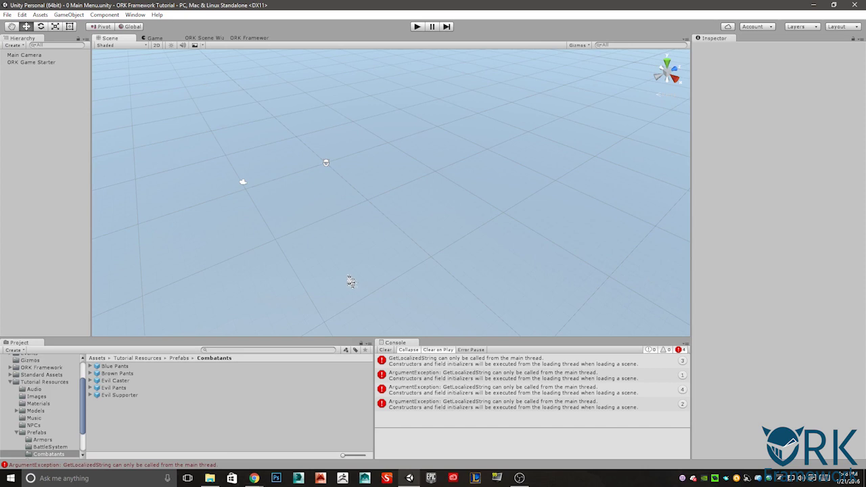
Clear the GetLocalizedString errors from the Console
click(385, 350)
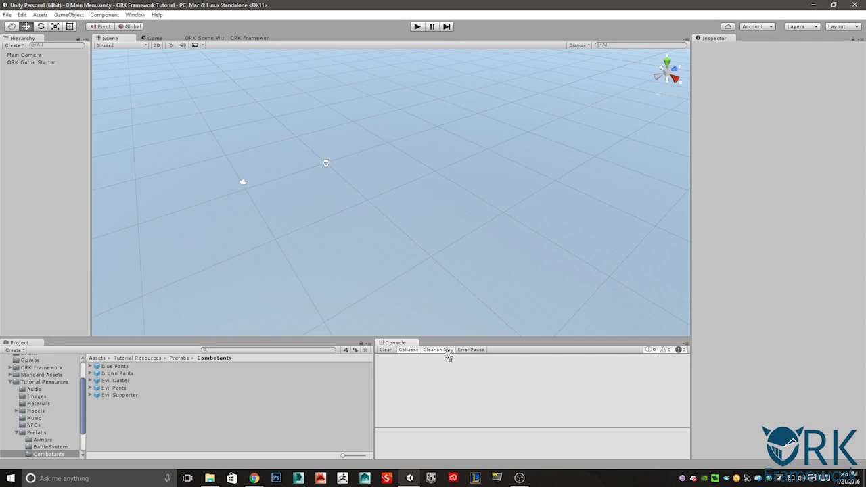